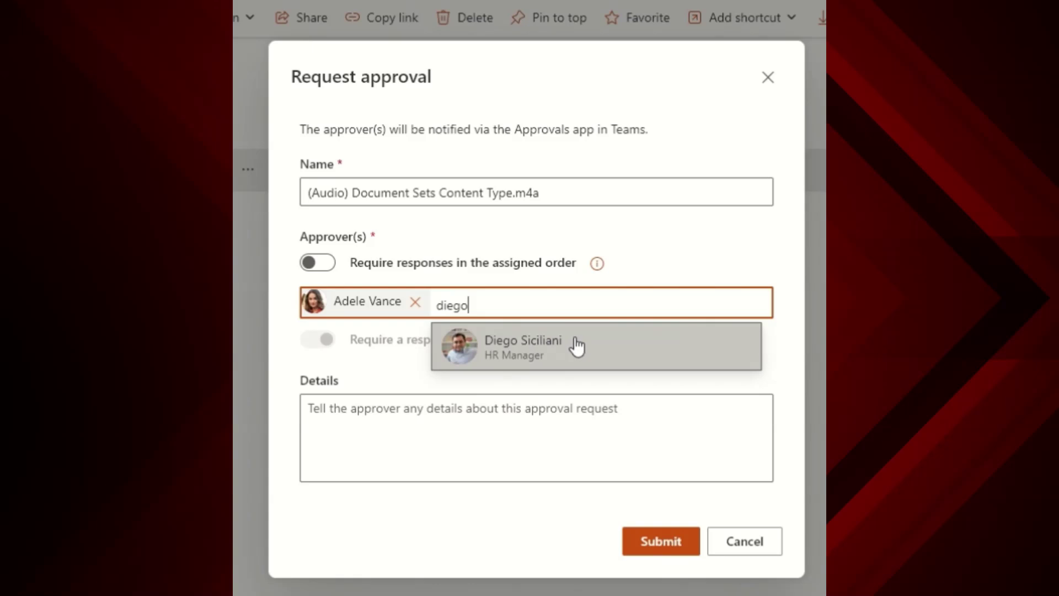
pyautogui.click(574, 345)
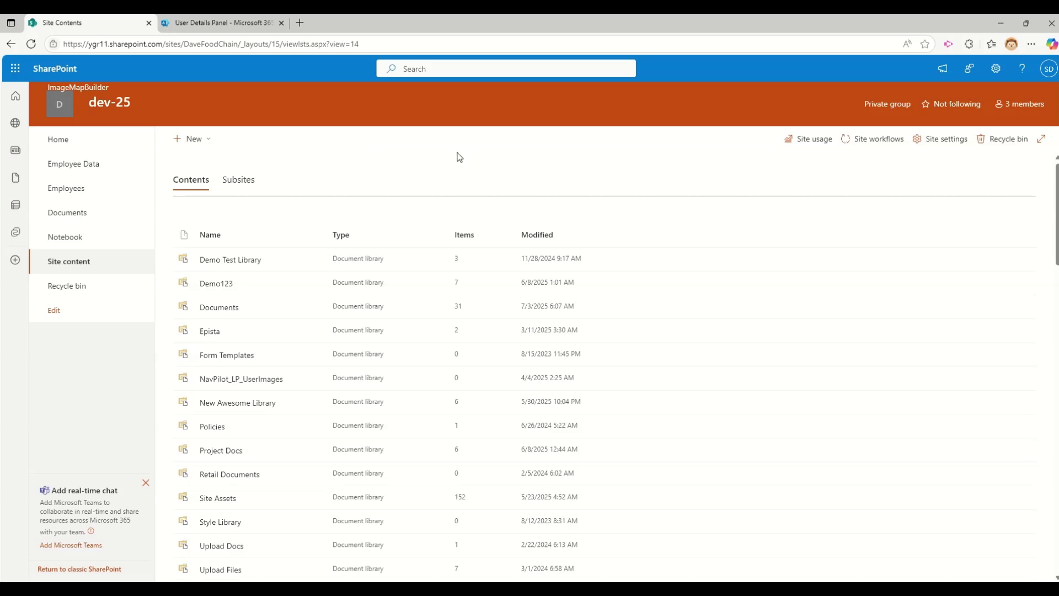
# Step: Create a new document library named "My Documents" that is not shown in the site navigation
pyautogui.click(190, 139)
pyautogui.click(194, 199)
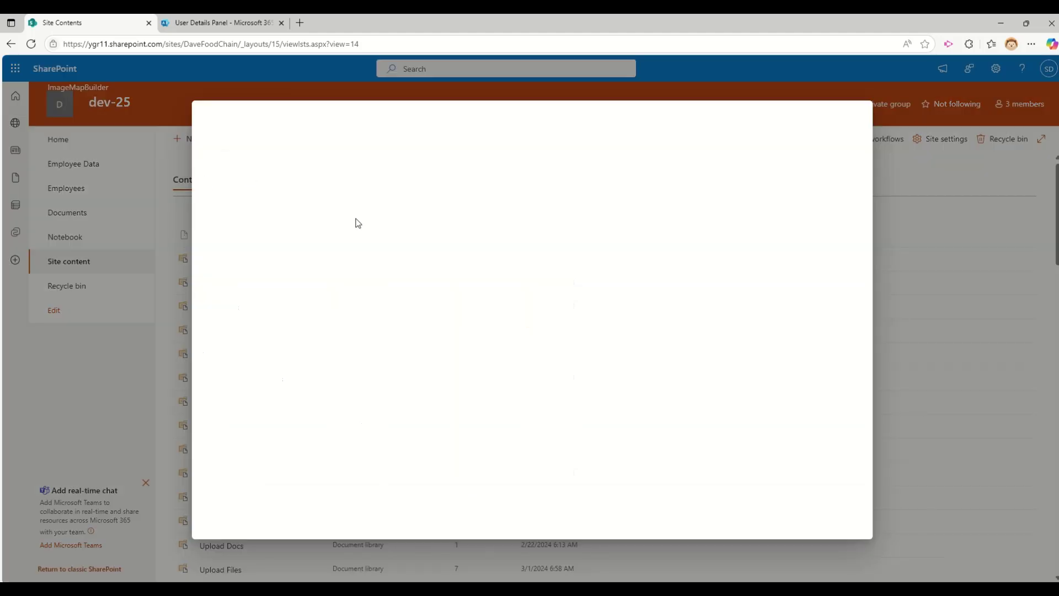
pyautogui.click(257, 171)
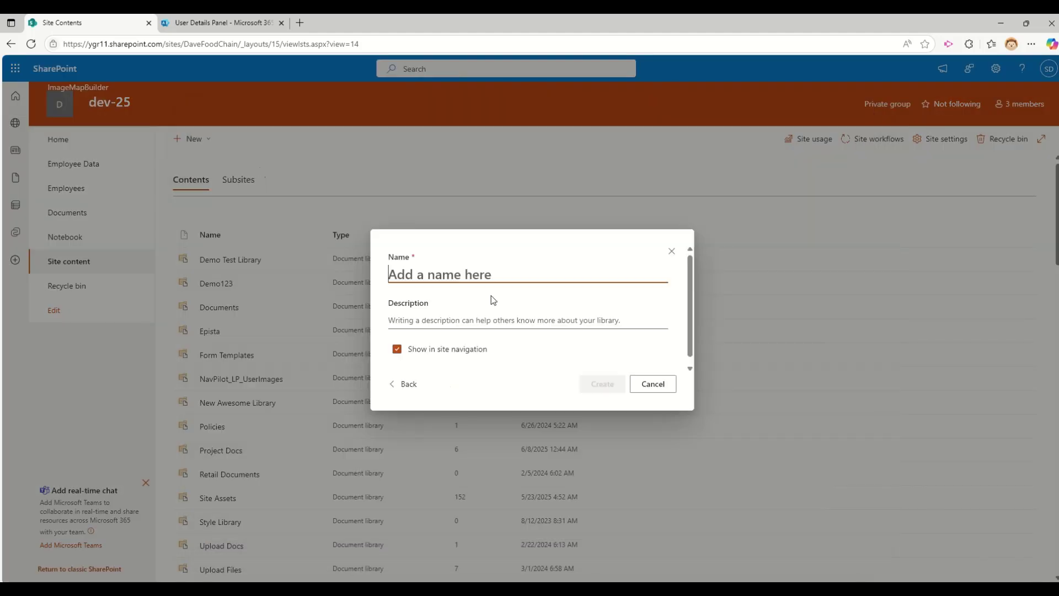
pyautogui.write('My Documents')
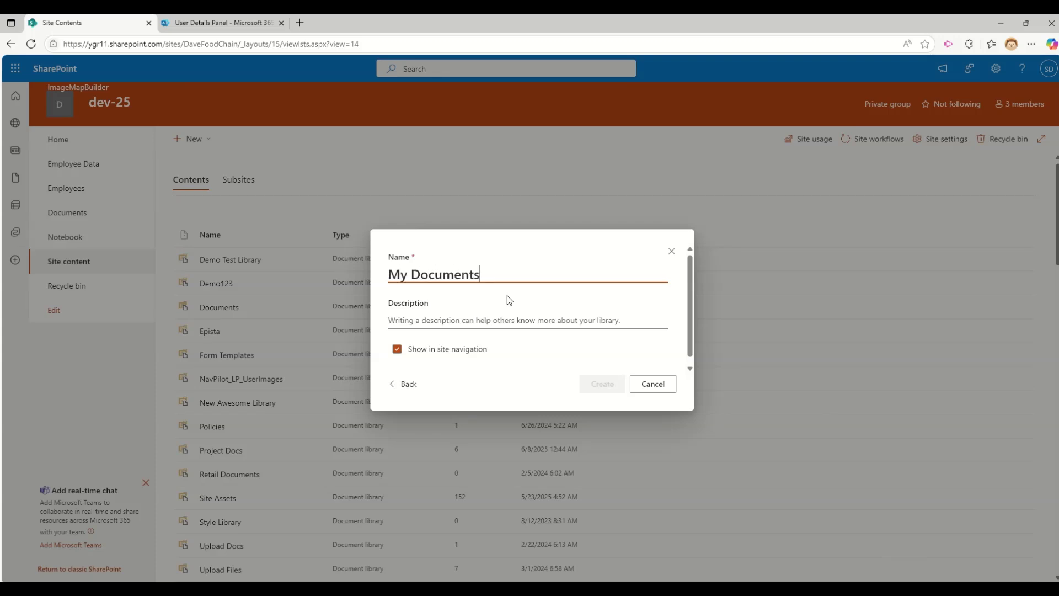
pyautogui.click(454, 350)
pyautogui.click(601, 384)
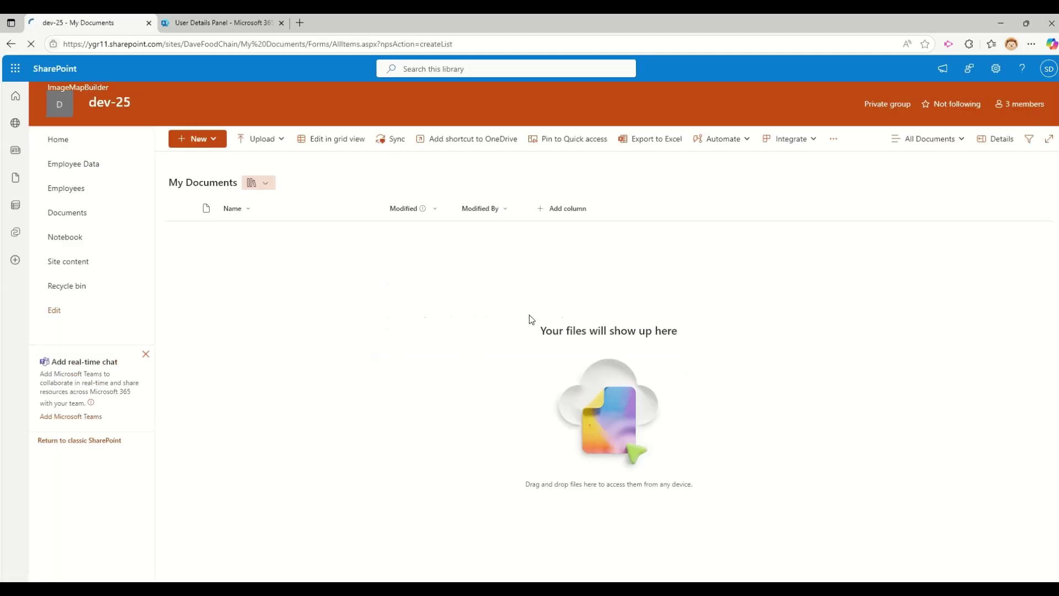
# Step: Upload the file "(Audio) Document Sets Content Type.m4a" from the Downloads folder to the My Documents library
pyautogui.click(260, 139)
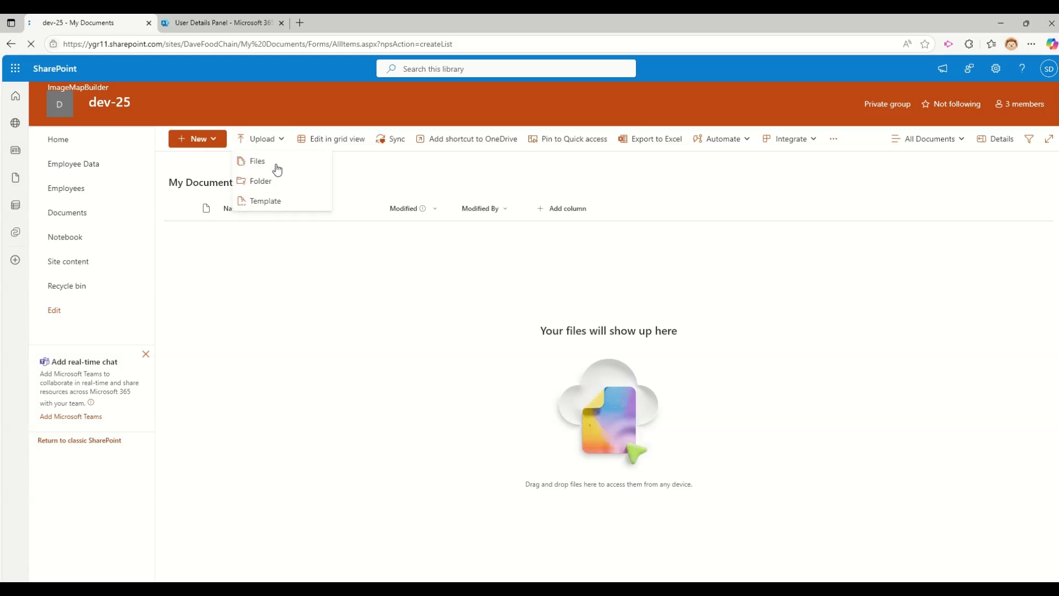
pyautogui.click(270, 164)
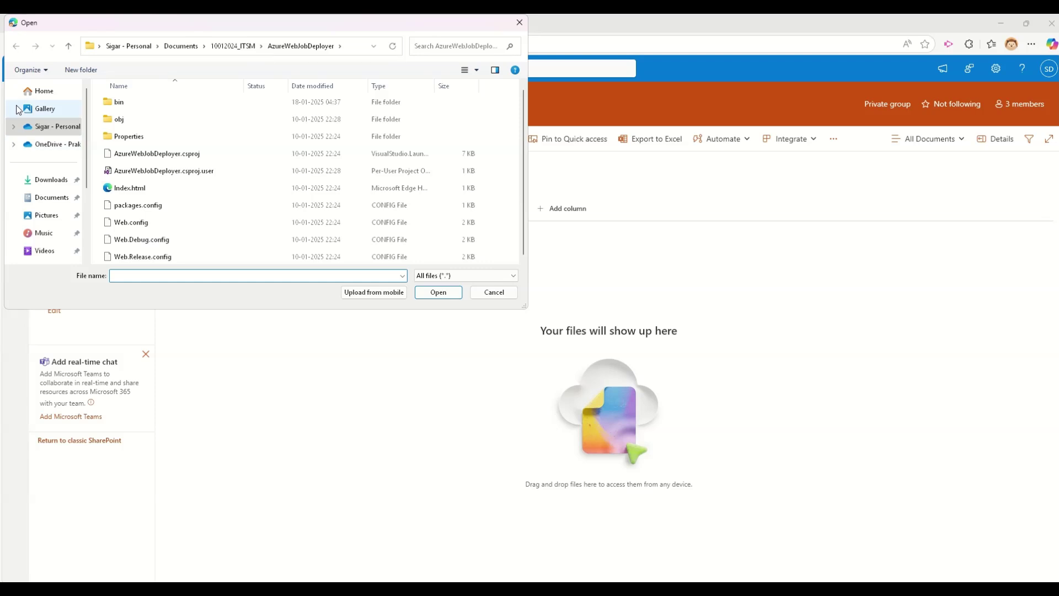
pyautogui.click(51, 180)
pyautogui.scroll(-2, 220, 171)
pyautogui.scroll(-3, 184, 188)
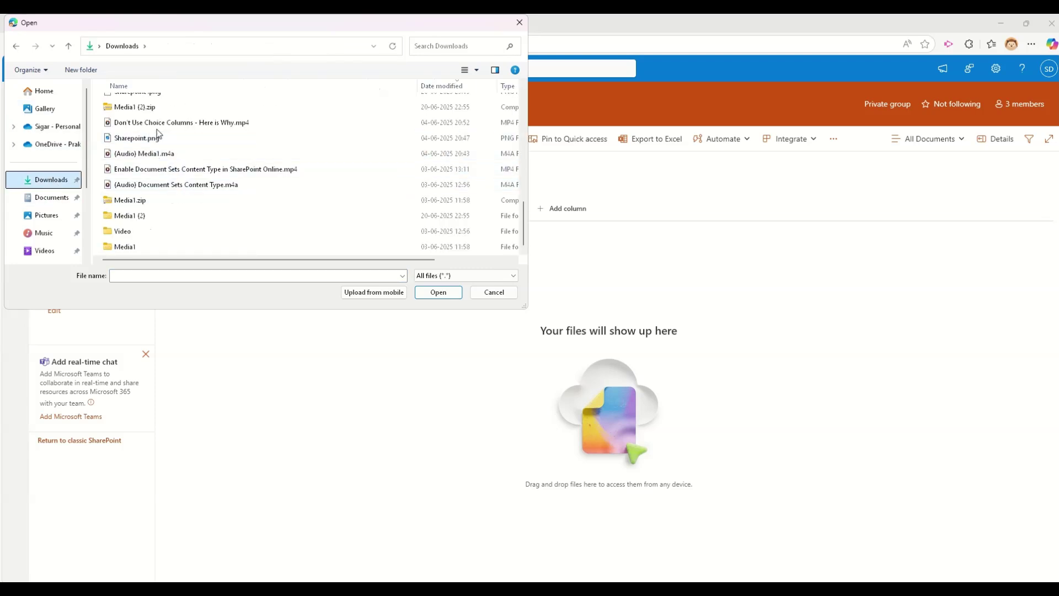
pyautogui.click(165, 185)
pyautogui.click(438, 292)
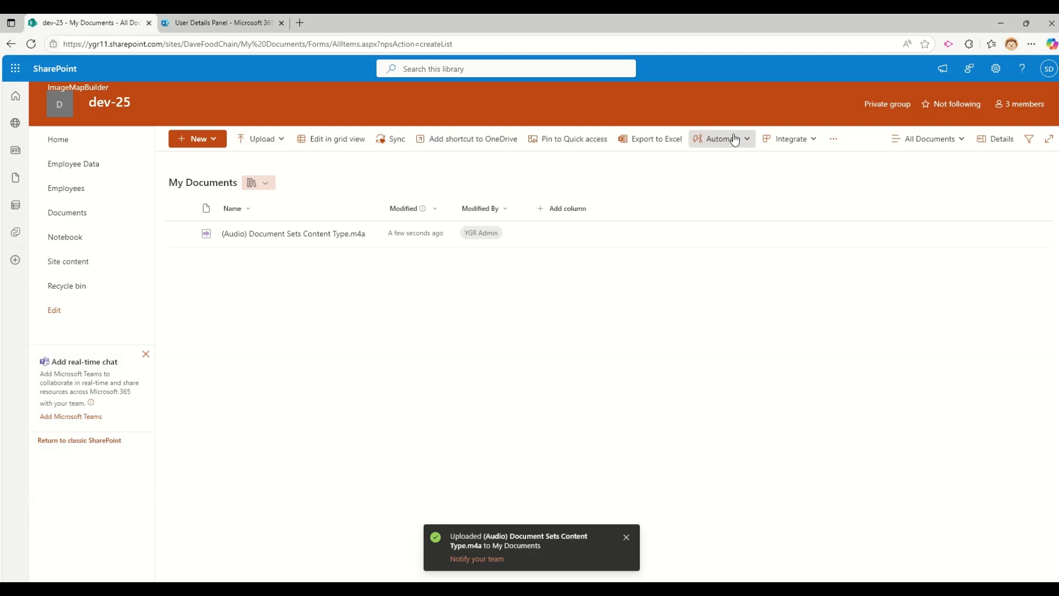
# Step: Enable approvals for the My Documents library and apply the setting
pyautogui.click(837, 142)
pyautogui.click(911, 348)
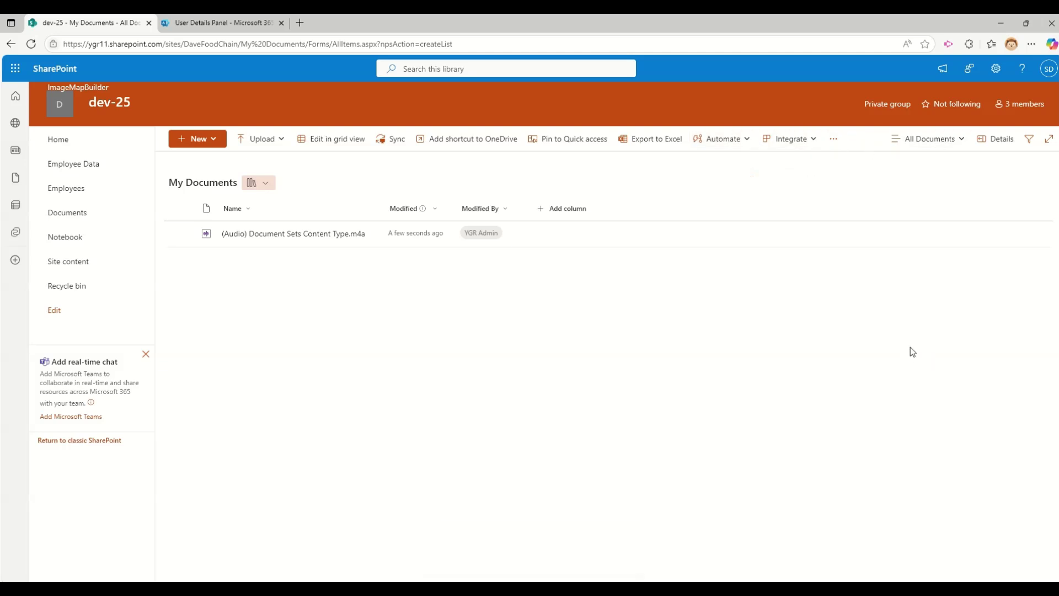
pyautogui.click(746, 142)
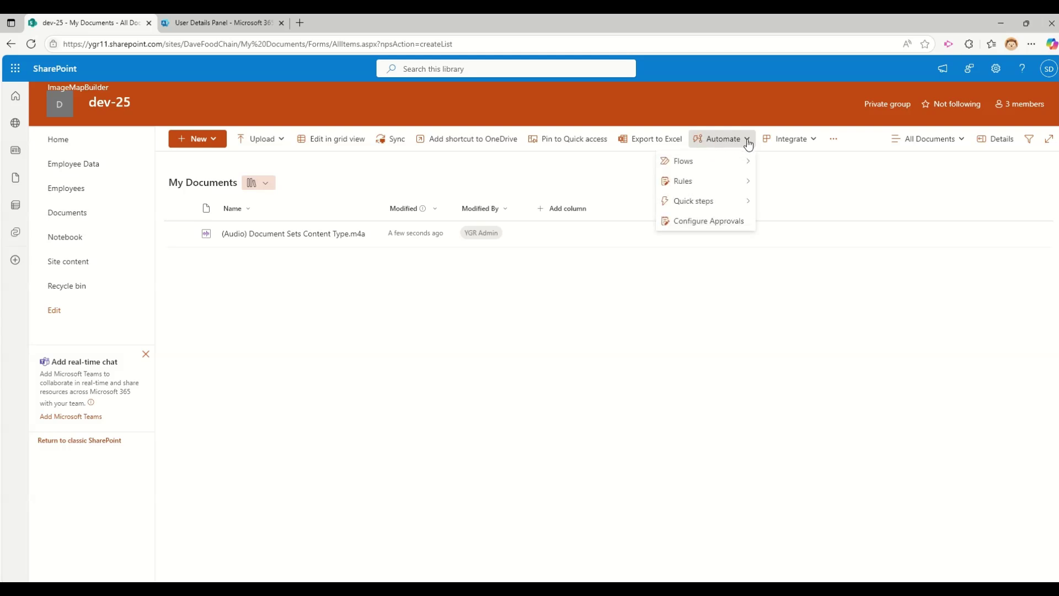
pyautogui.click(702, 223)
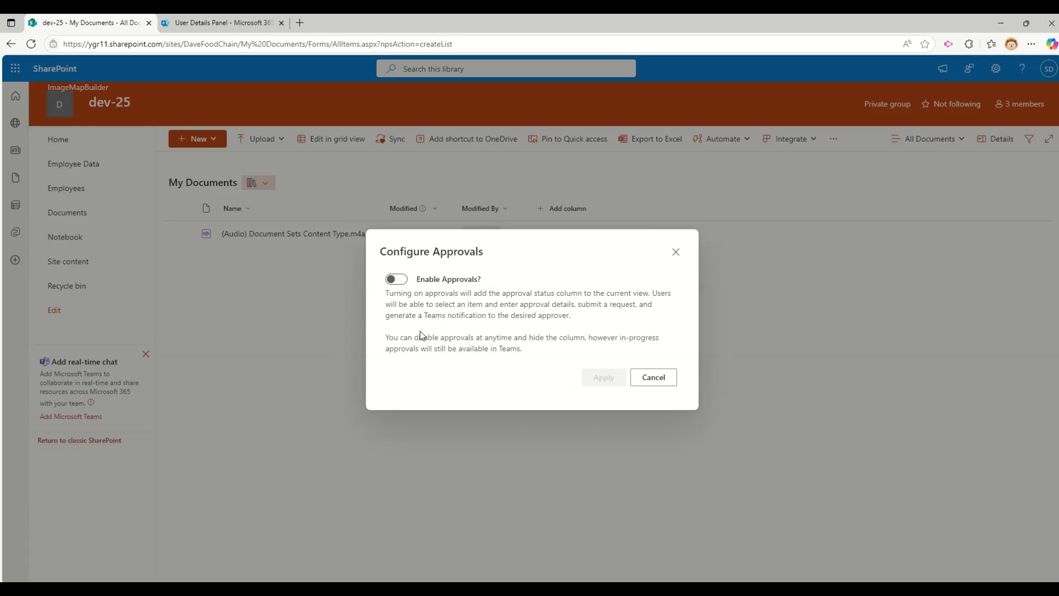
pyautogui.click(394, 281)
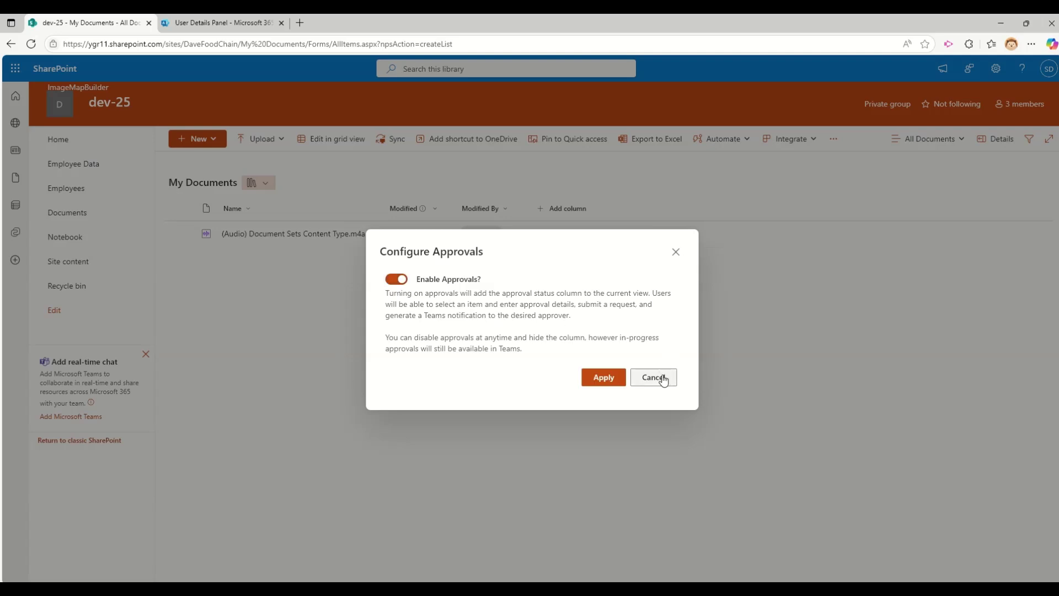
pyautogui.click(607, 381)
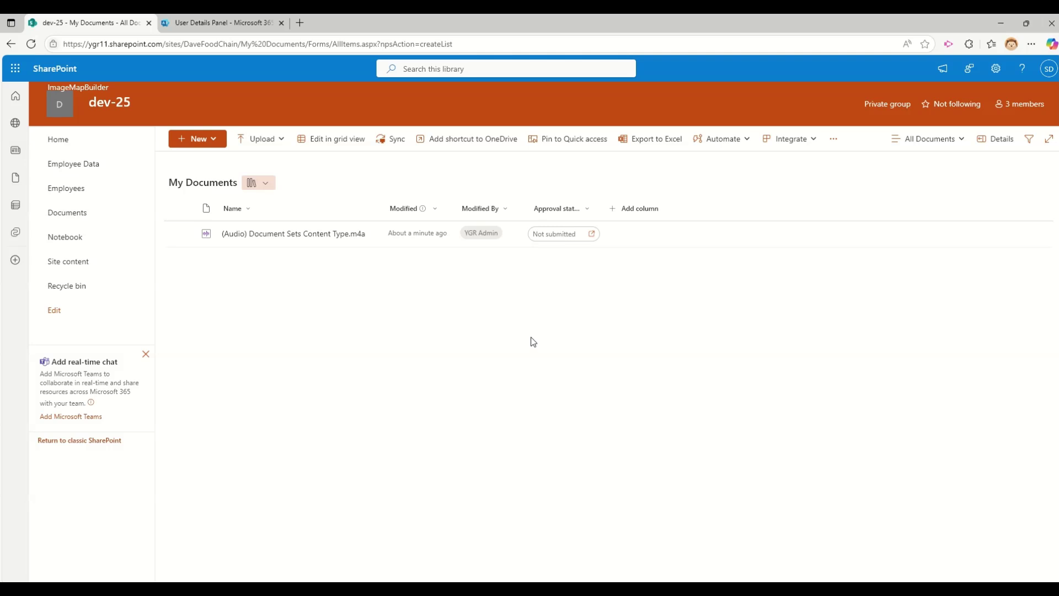
# Step: Widen the Approval status column and start an approval request for the uploaded audio file, keeping its default name
pyautogui.moveTo(600, 208); pyautogui.dragTo(618, 208)
pyautogui.click(185, 233)
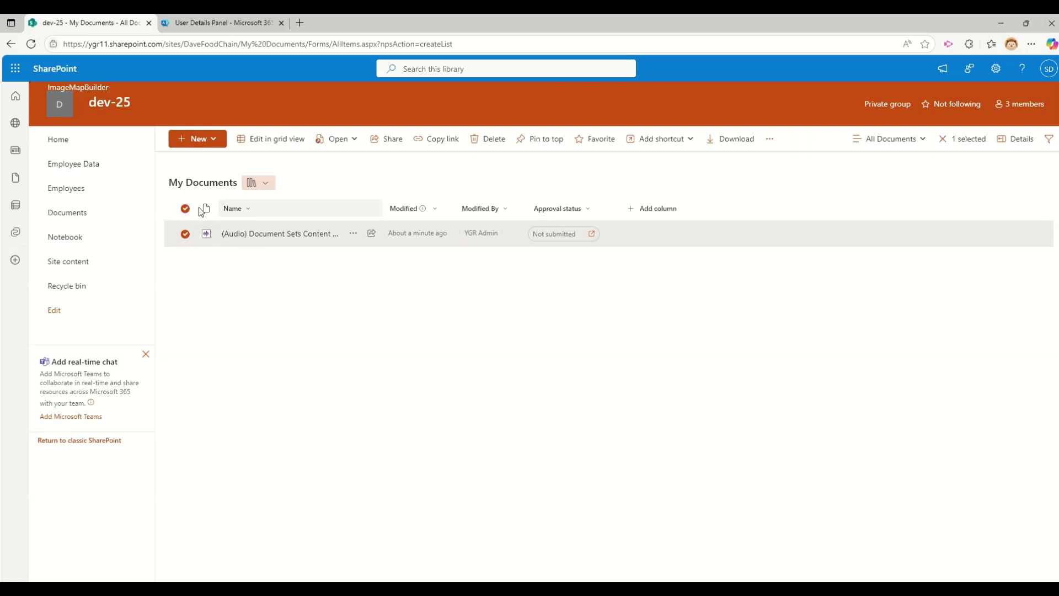
pyautogui.click(769, 139)
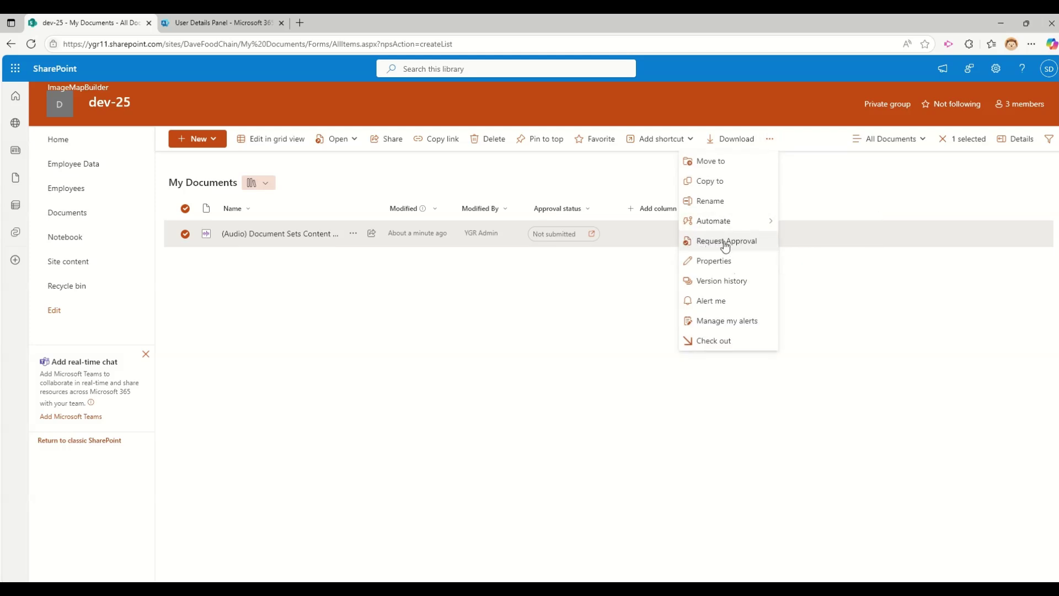
pyautogui.click(725, 246)
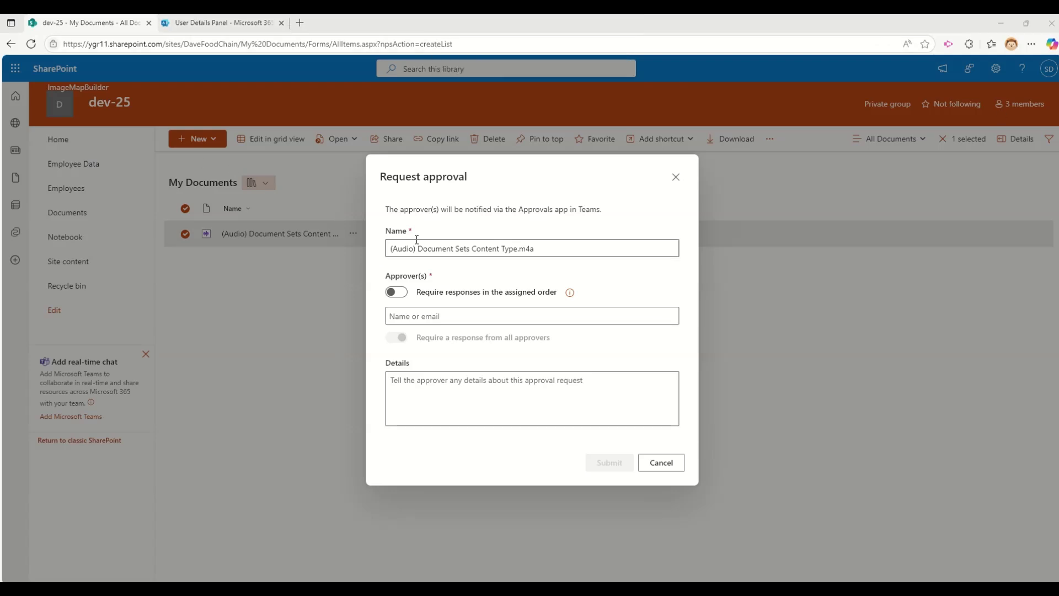
pyautogui.click(540, 253)
pyautogui.moveTo(540, 254); pyautogui.dragTo(391, 249)
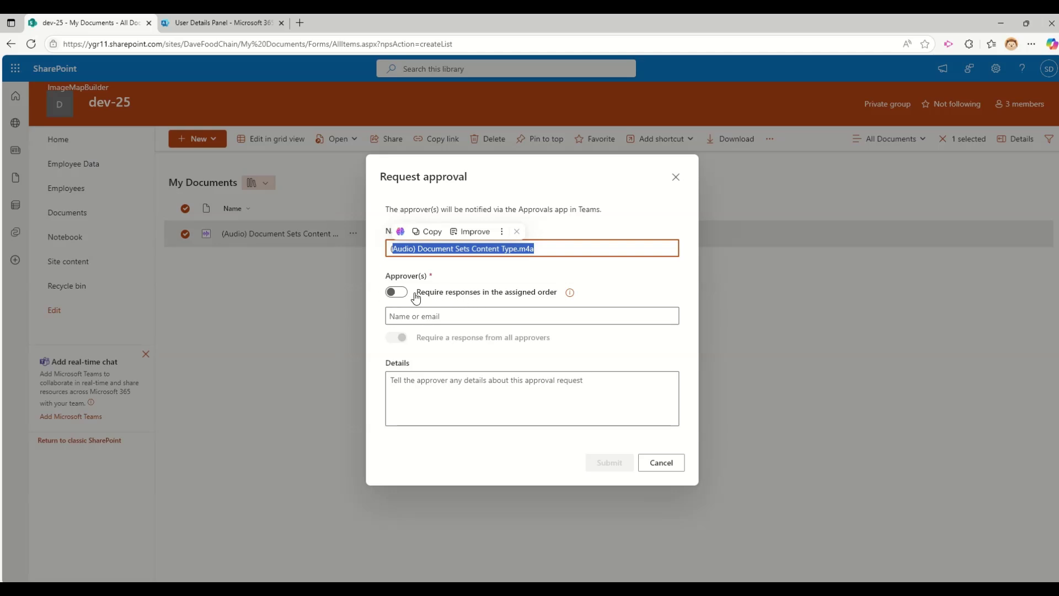
# Step: Add the Retail Manager as an approver of the request
pyautogui.click(483, 314)
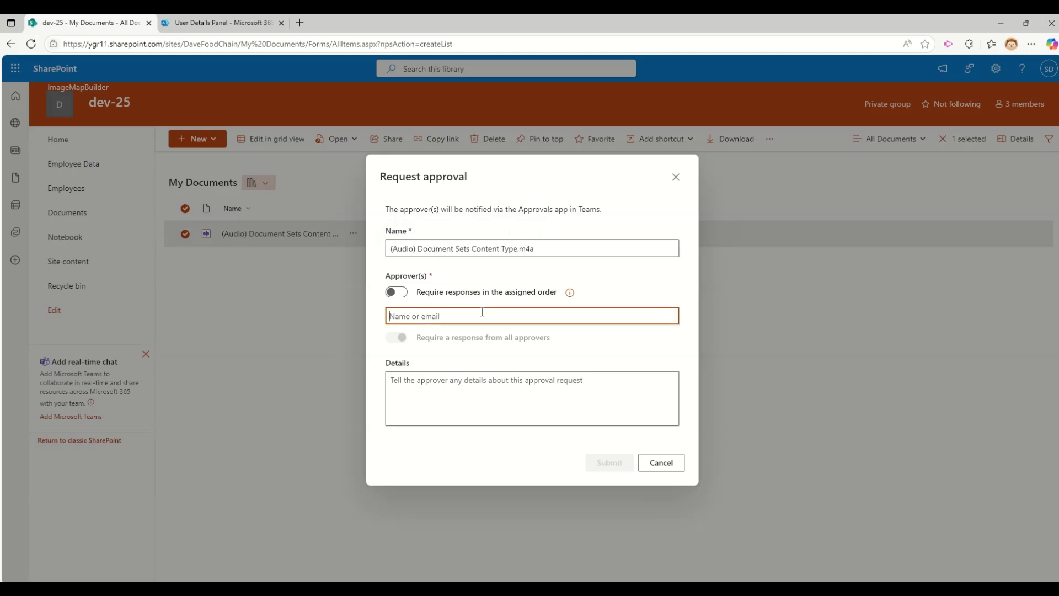
pyautogui.write('adel')
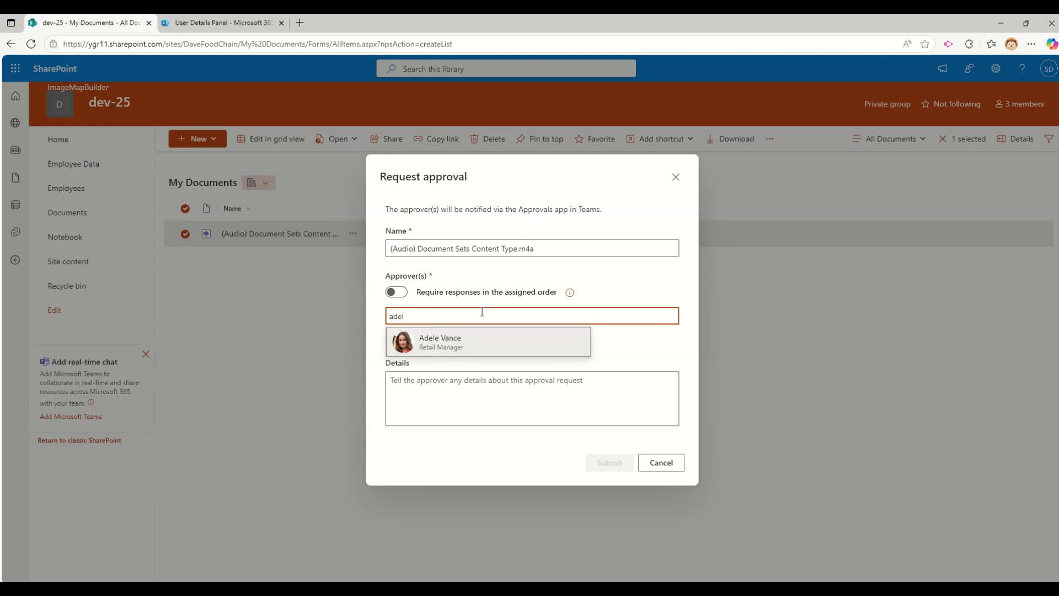
pyautogui.press('Return')
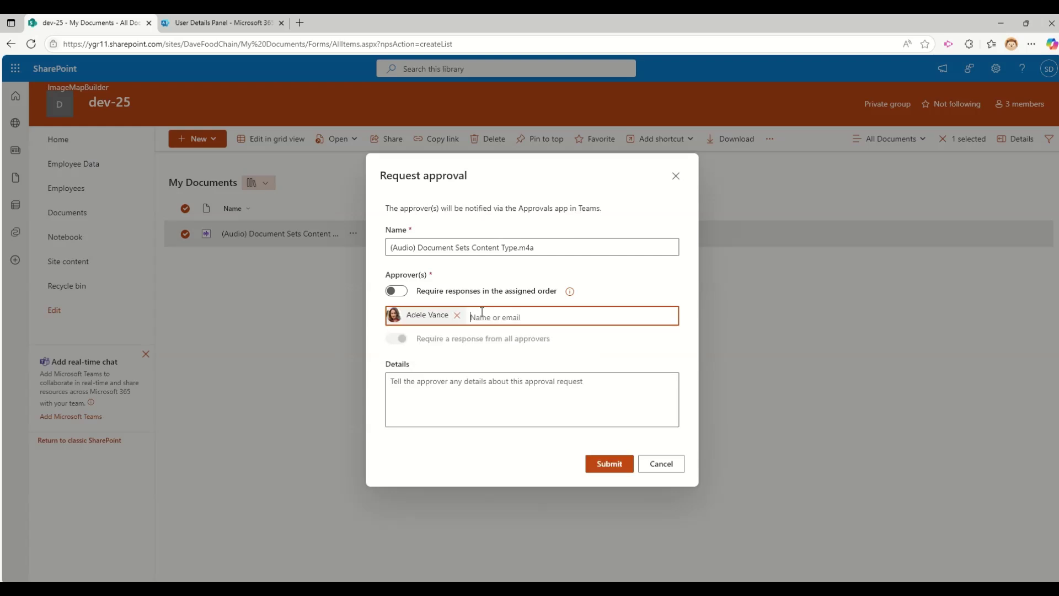
# Step: Try the HR Manager as a second approver without requiring a response from all approvers, and remove that approver
pyautogui.write('diego')
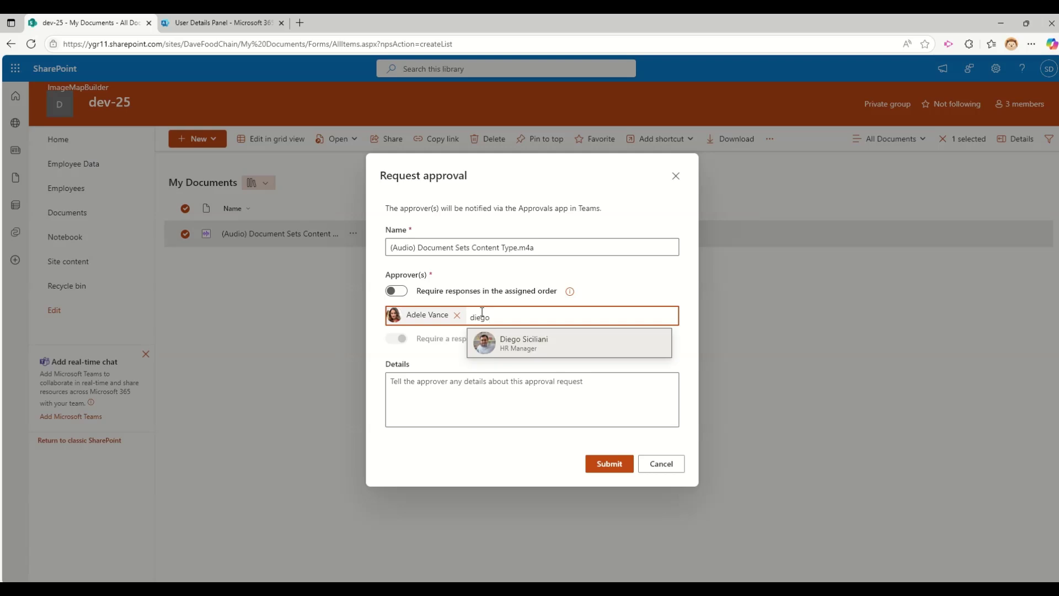
pyautogui.click(557, 342)
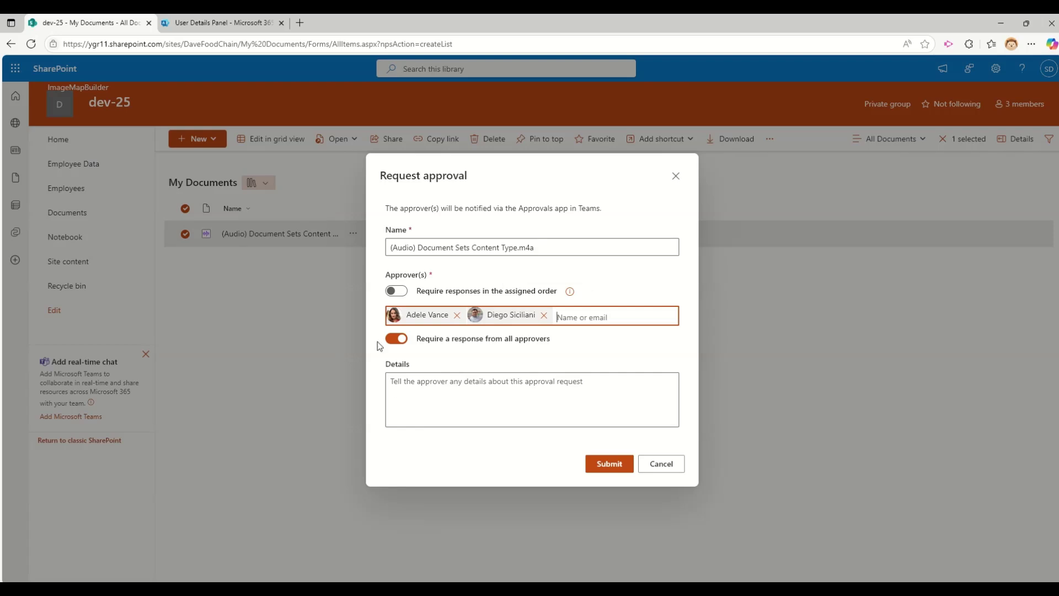
pyautogui.click(396, 339)
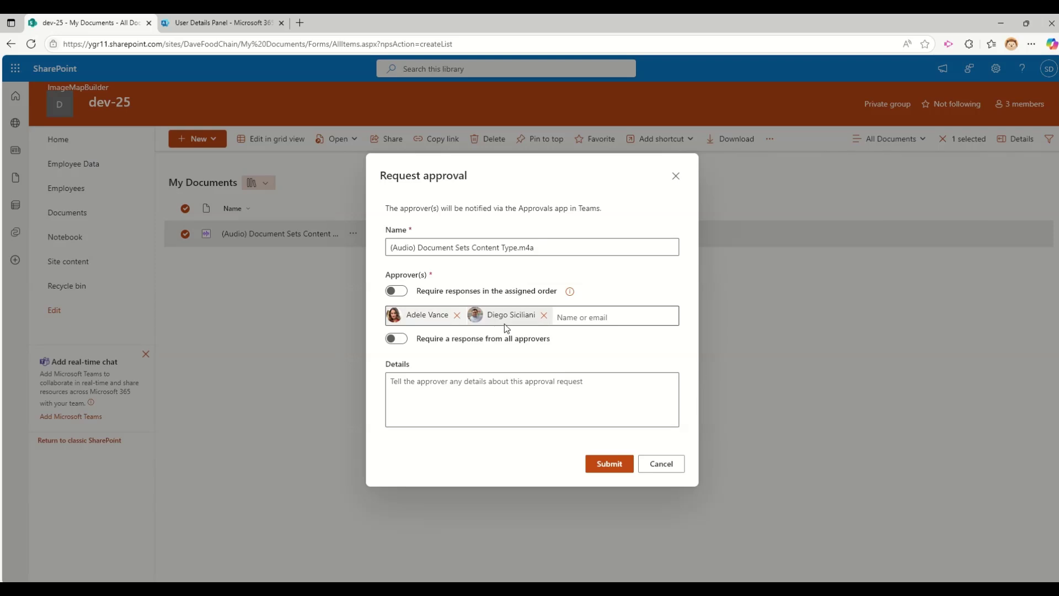
pyautogui.click(544, 315)
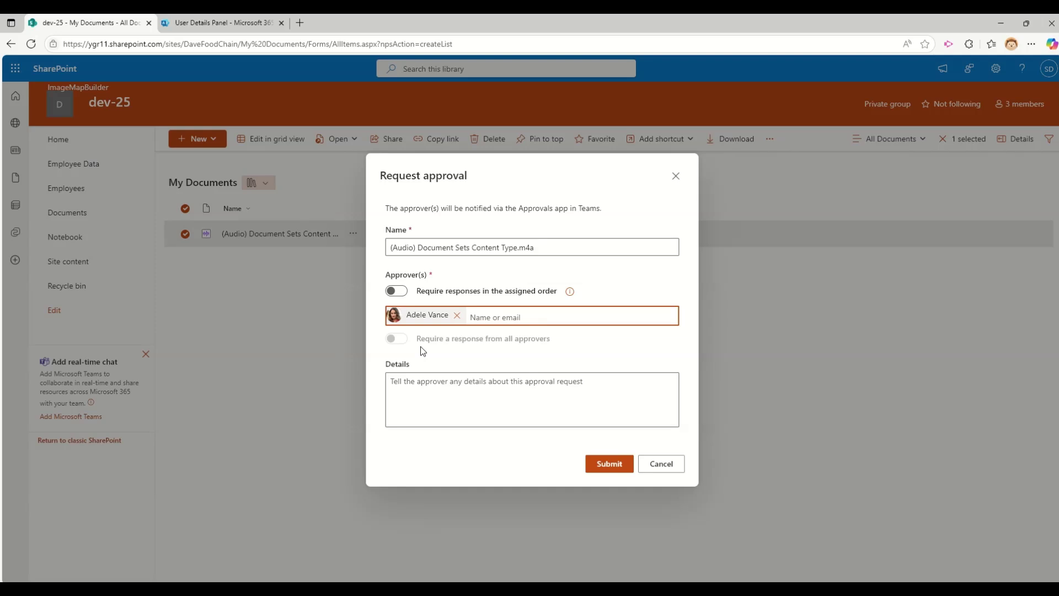
# Step: Require responses in the assigned order and add the HR Manager as the second approver in the sequence
pyautogui.click(396, 291)
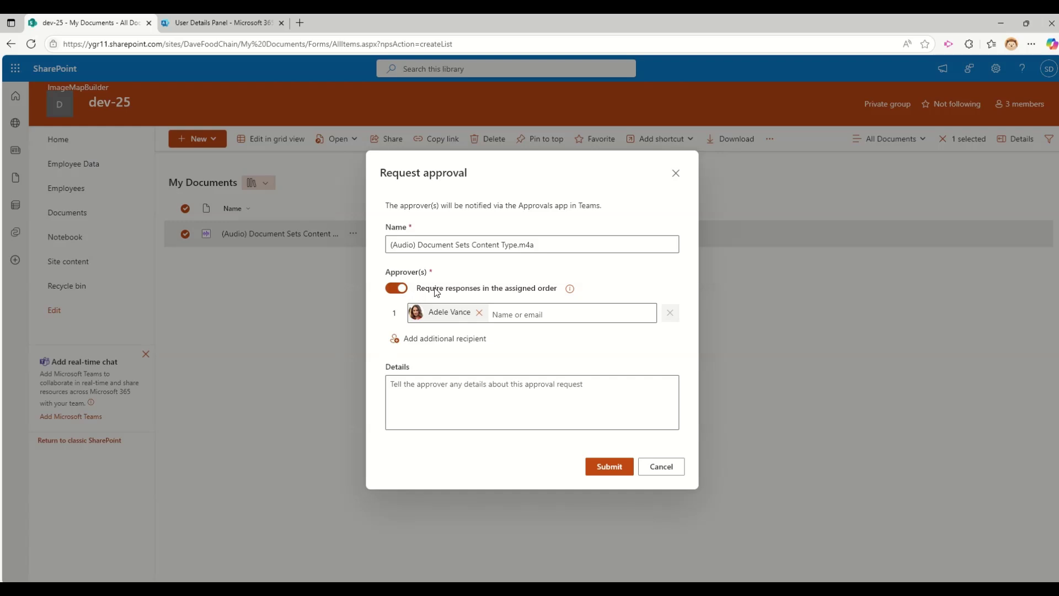
pyautogui.click(430, 338)
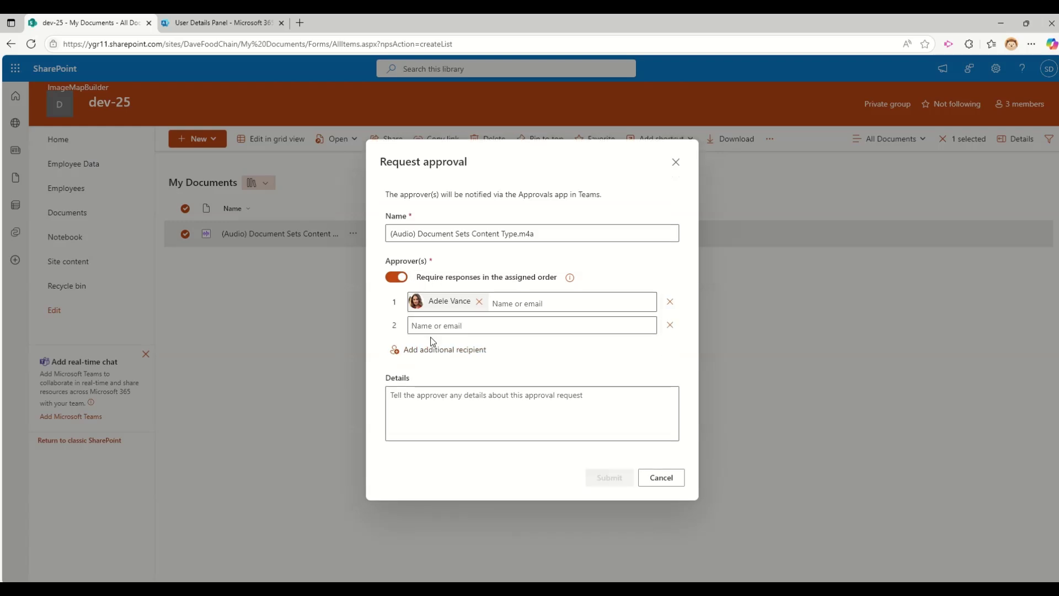
pyautogui.click(441, 325)
pyautogui.write('diego')
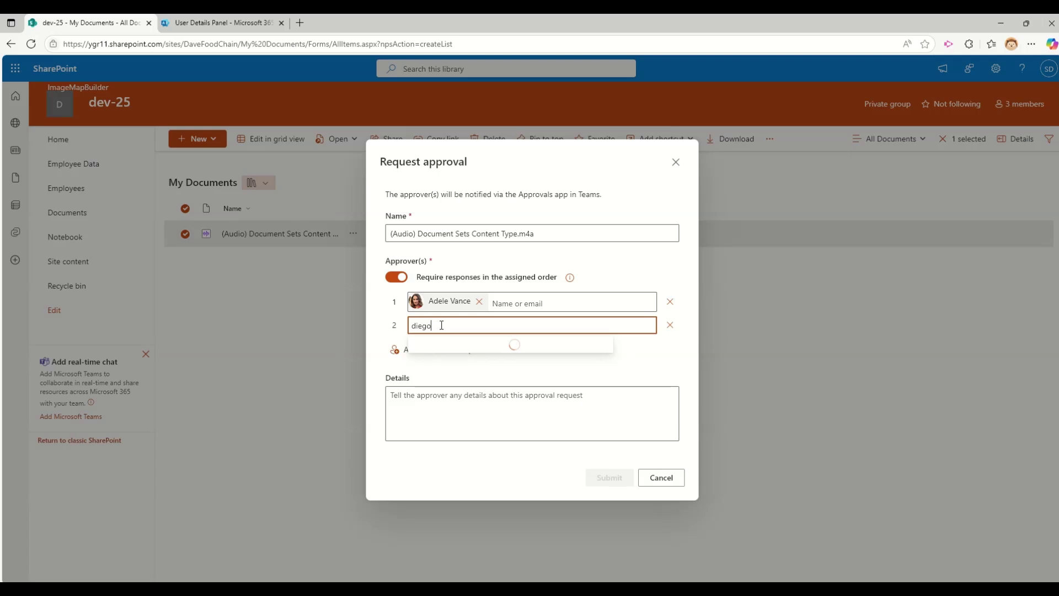
pyautogui.click(497, 353)
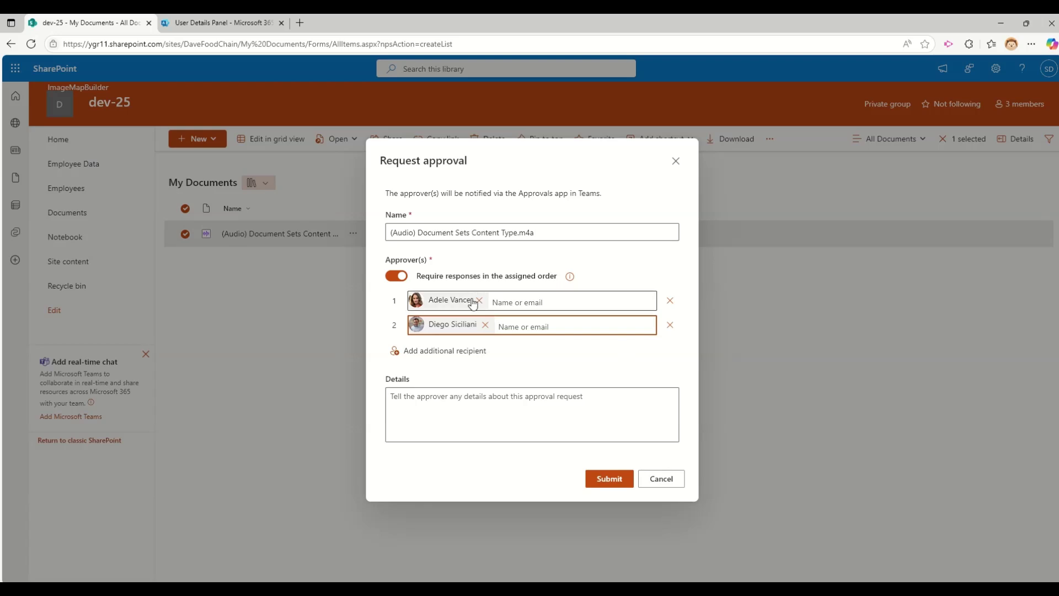
pyautogui.moveTo(570, 278)
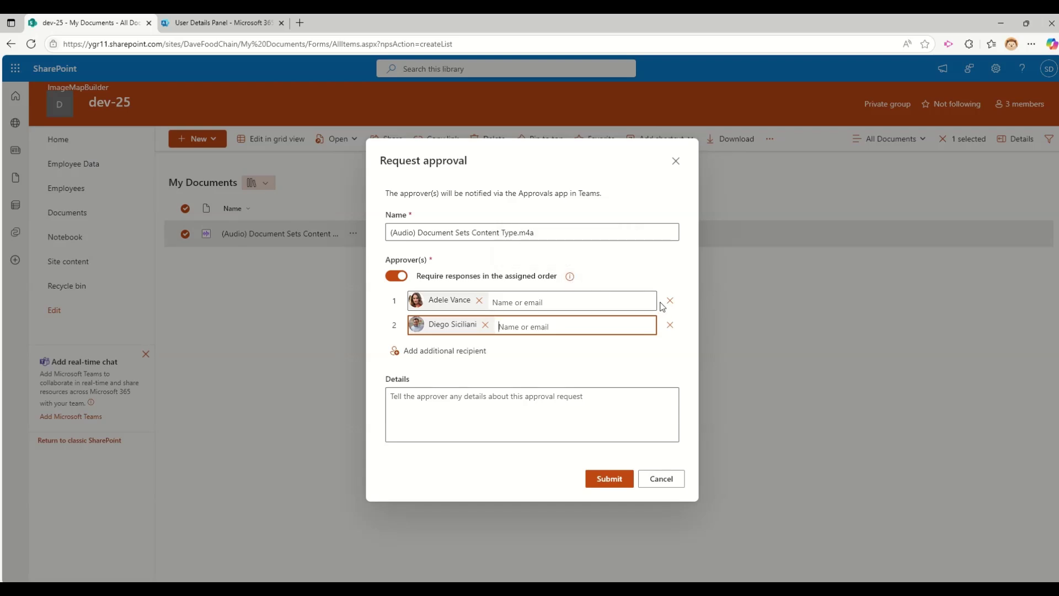
# Step: Remove the second approver and submit the approval request with the details "Please listen this and review."
pyautogui.click(671, 326)
pyautogui.click(415, 395)
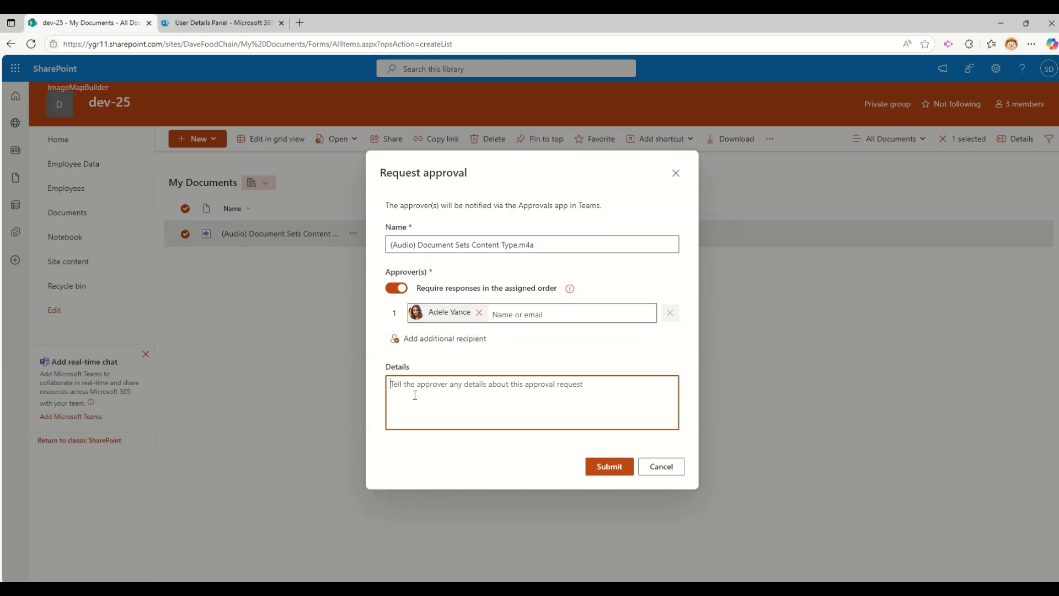
pyautogui.write('Pl')
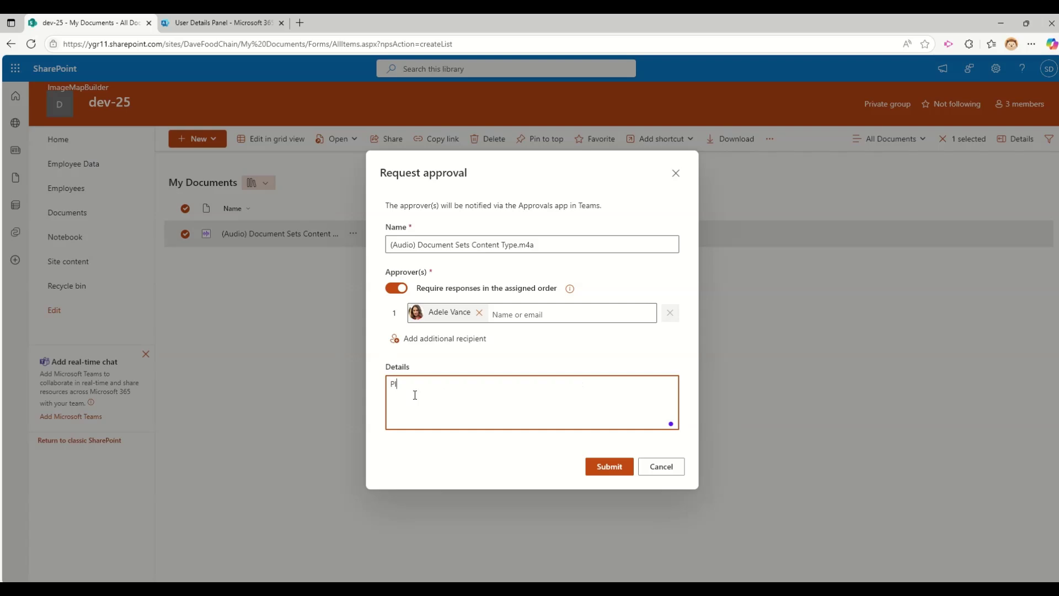
pyautogui.write('ease listen this and review.')
pyautogui.click(609, 466)
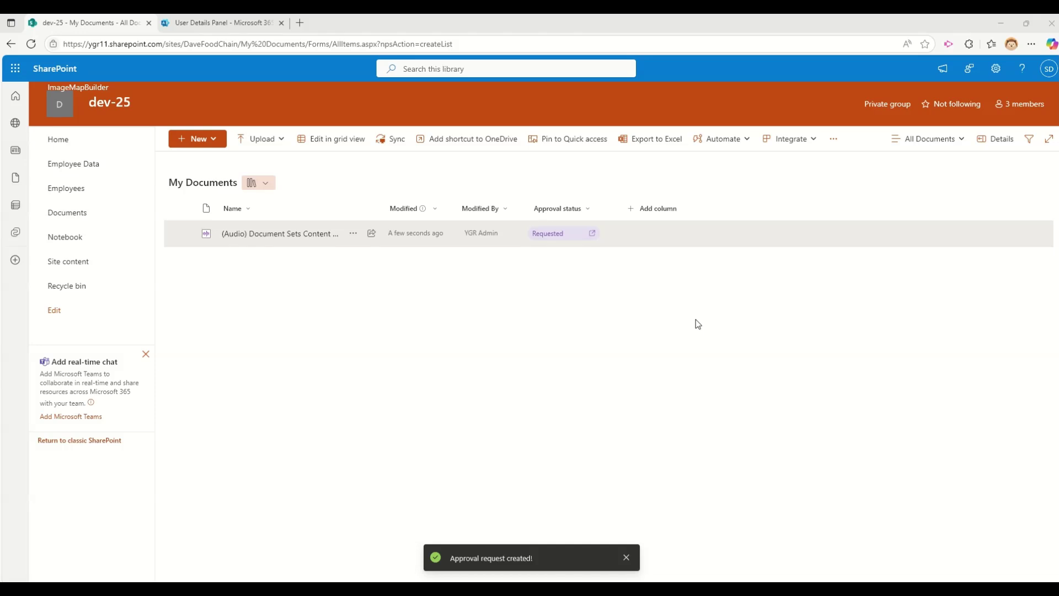
# Step: Switch to the approver's browser window showing the dev-25 site contents and check which account is signed in
pyautogui.moveTo(253, 589)
pyautogui.click(253, 543)
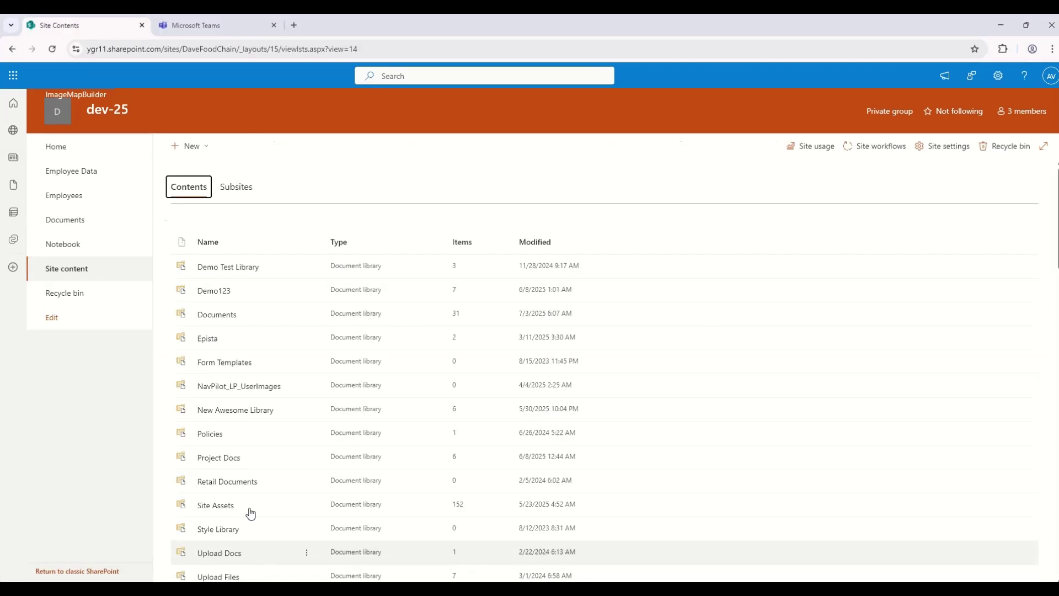
pyautogui.click(1048, 78)
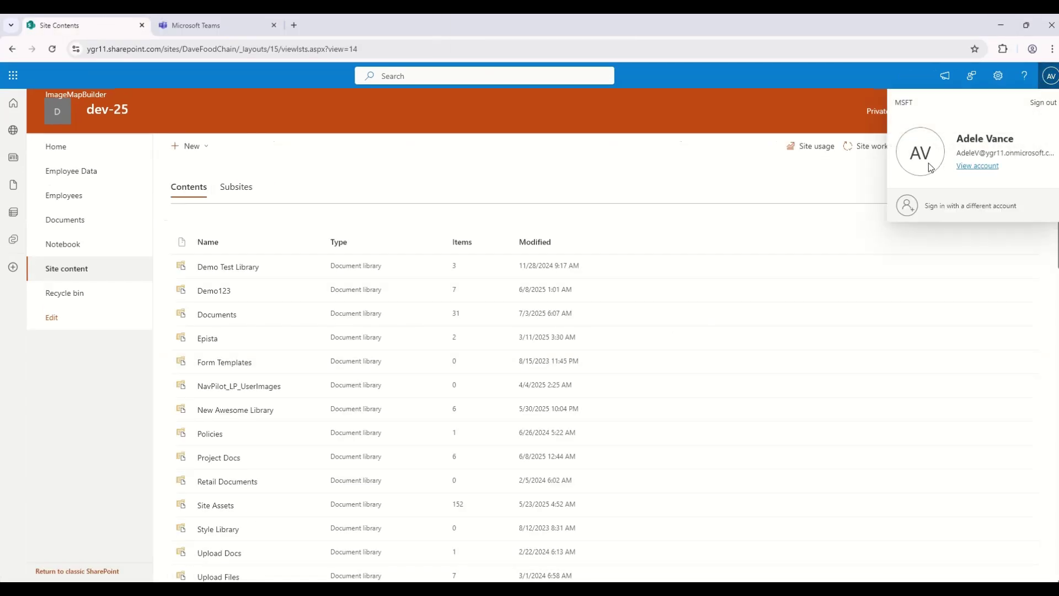
# Step: Switch to Microsoft Teams in the approver's browser and search its app store for "Approval"
pyautogui.click(445, 185)
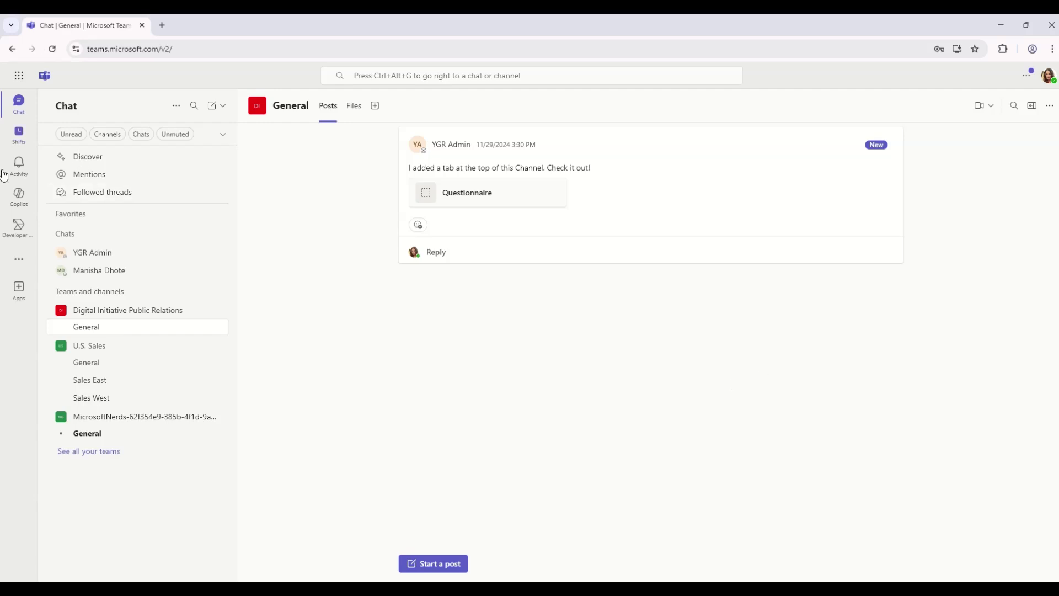
pyautogui.click(15, 298)
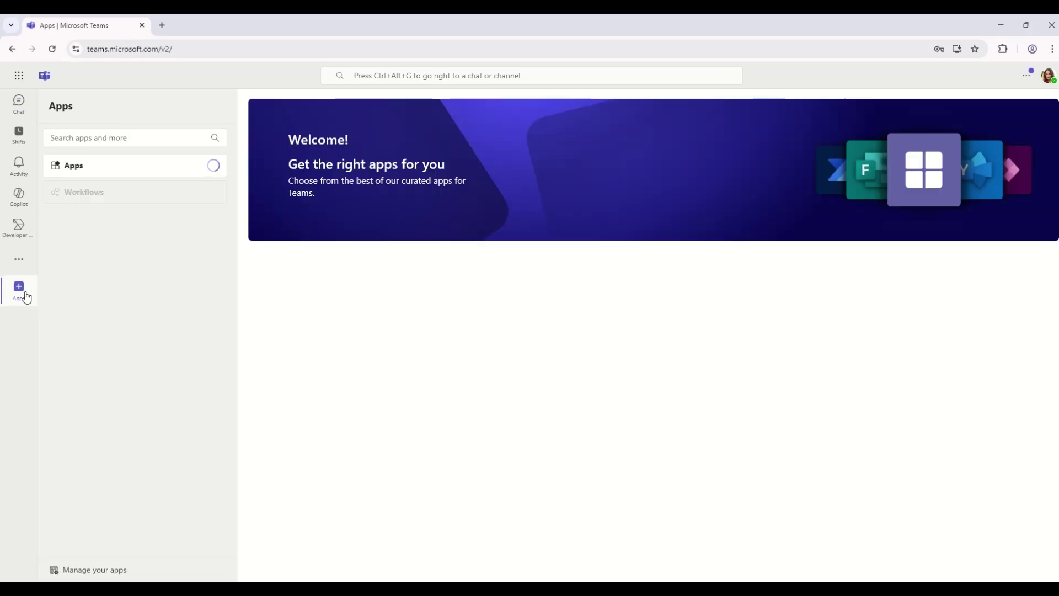
pyautogui.click(61, 137)
pyautogui.write('Approval')
pyautogui.press('Return')
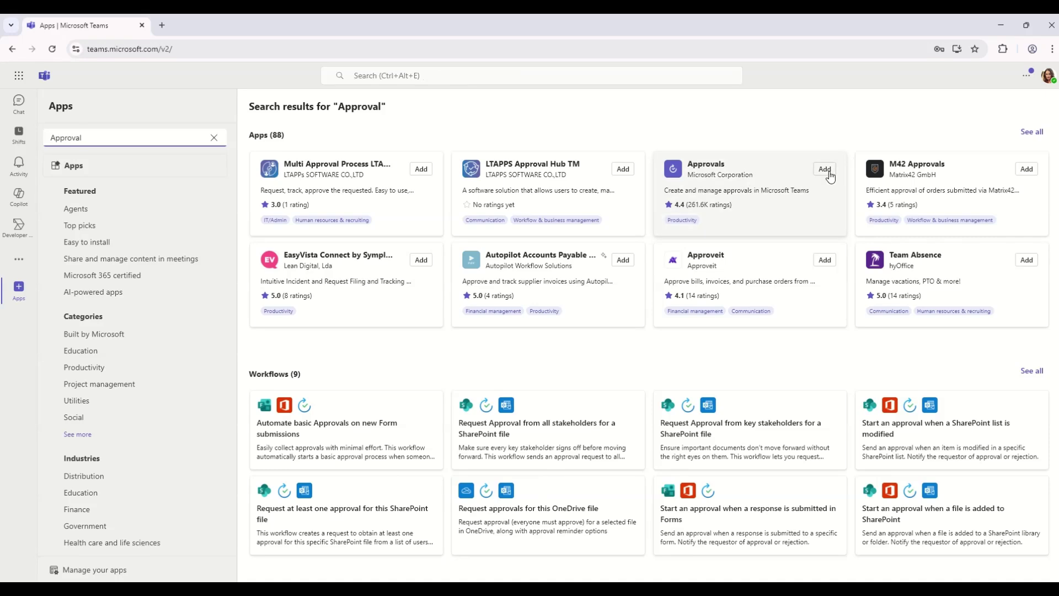
# Step: Add the Approvals app from Microsoft Corporation to Teams and open it
pyautogui.click(825, 171)
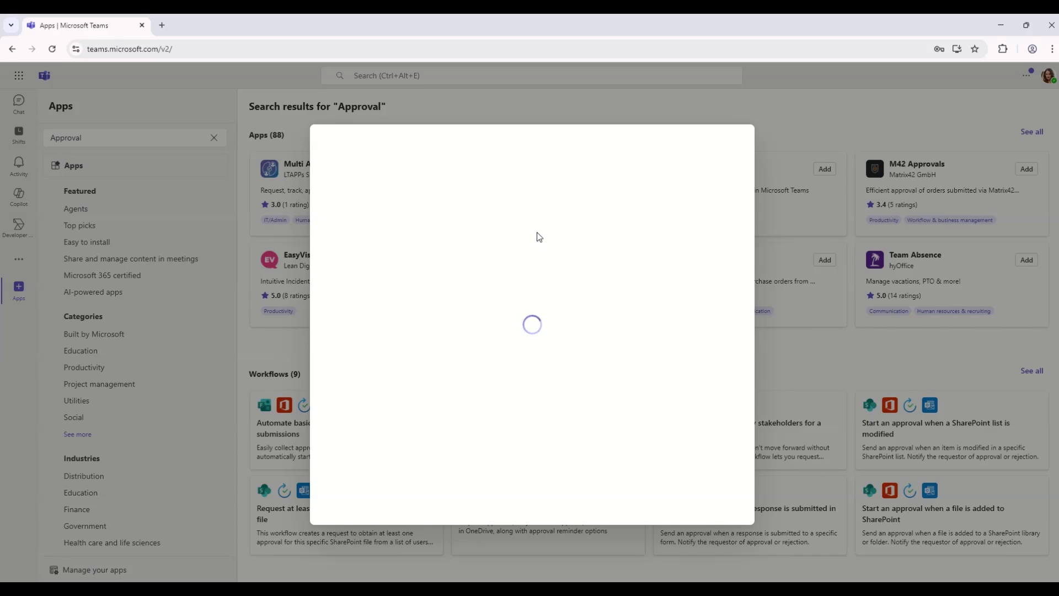
pyautogui.click(441, 186)
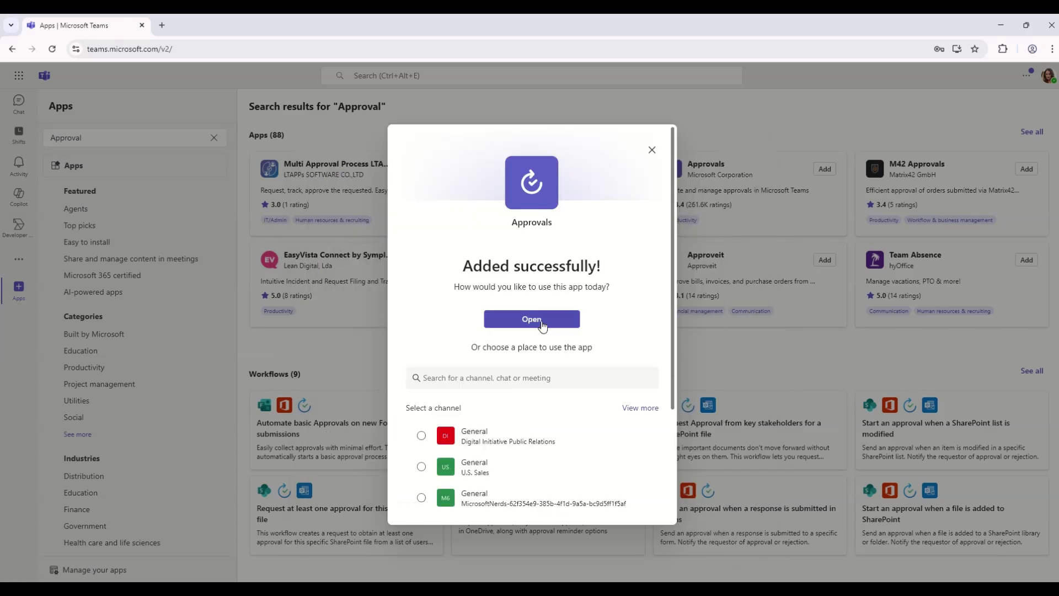
pyautogui.click(541, 324)
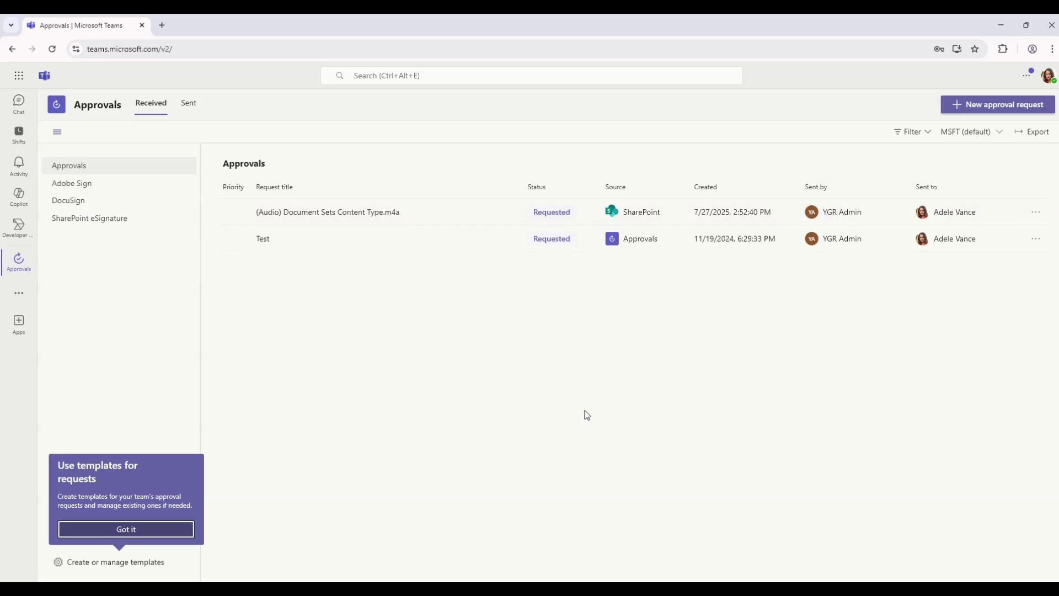
# Step: Open the received request for (Audio) Document Sets Content Type.m4a and view its attached audio file
pyautogui.click(341, 213)
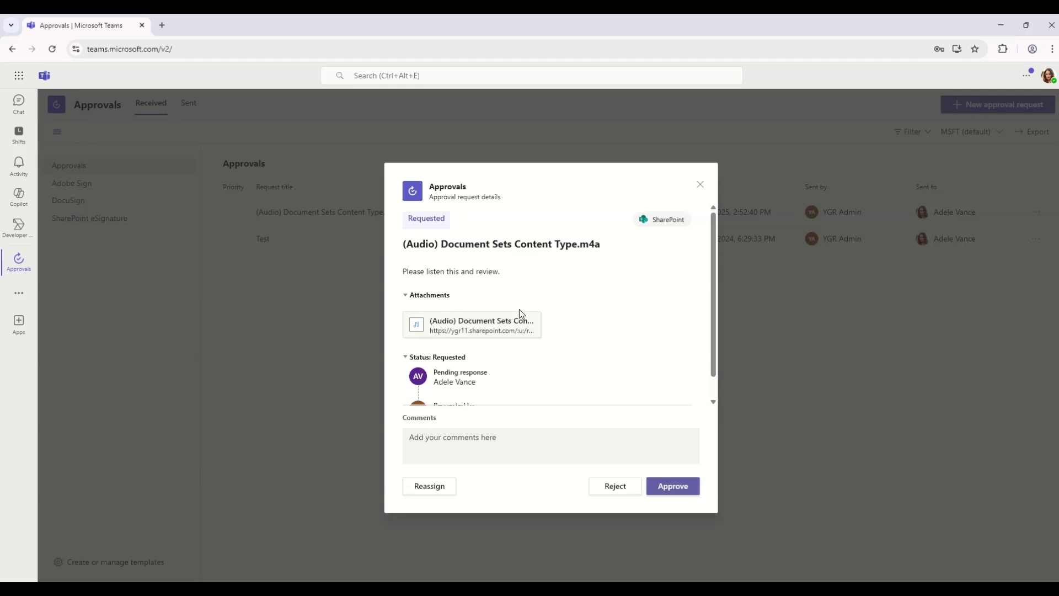
pyautogui.click(480, 323)
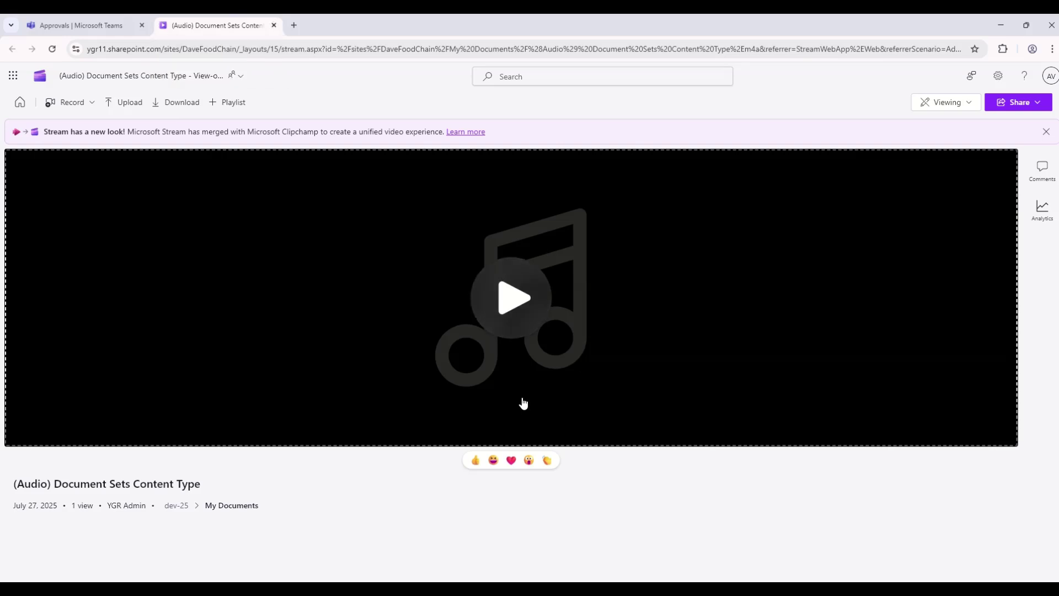
pyautogui.click(274, 25)
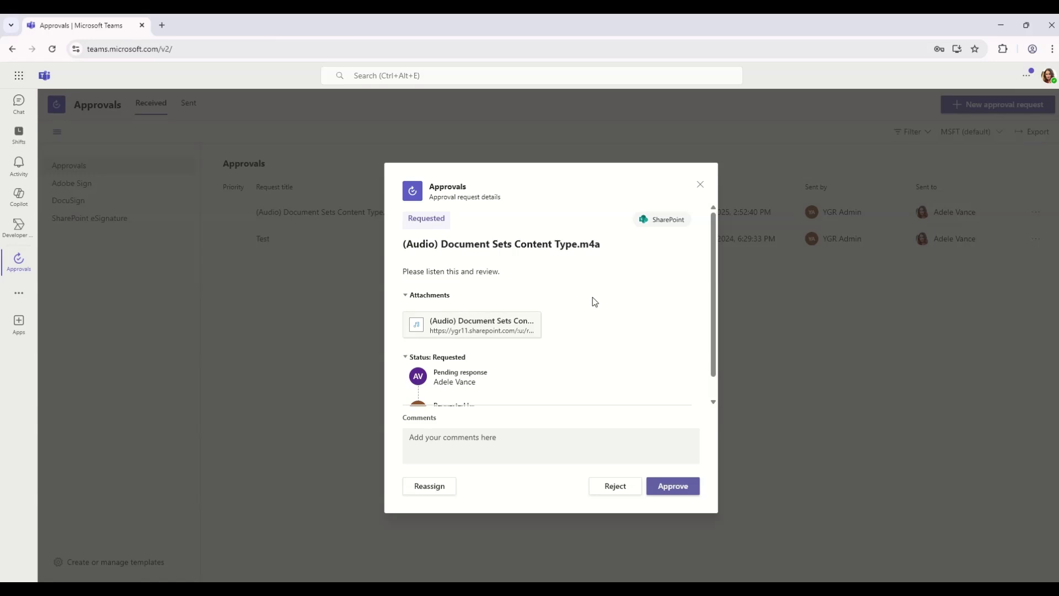
# Step: Approve the audio file request with the comment "looks okay to me."
pyautogui.scroll(-1, 576, 320)
pyautogui.click(493, 447)
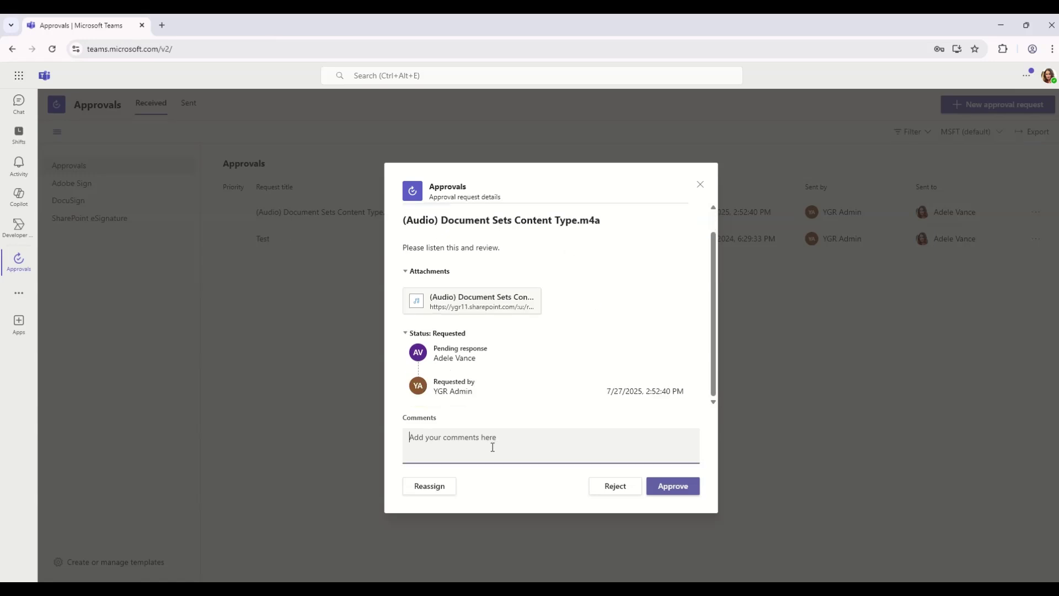
pyautogui.write('Approv')
pyautogui.press('BackSpace')
pyautogui.press('BackSpace')
pyautogui.press('BackSpace')
pyautogui.press('BackSpace')
pyautogui.press('BackSpace')
pyautogui.press('BackSpace')
pyautogui.write('lo')
pyautogui.click(669, 488)
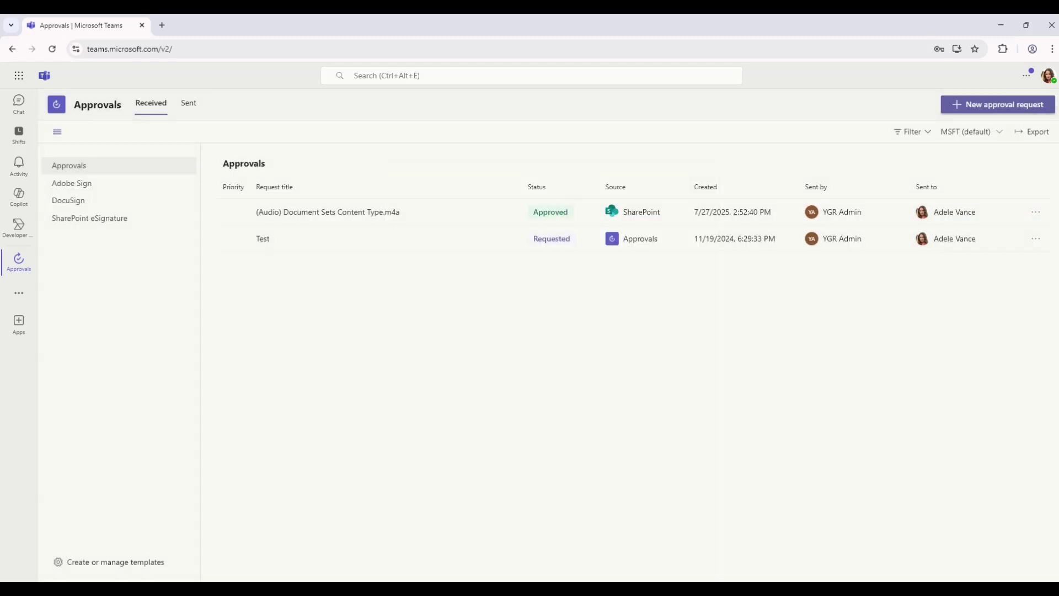
# Step: Switch to the requester's browser window and reload the My Documents library to check the file's approval status
pyautogui.click(607, 590)
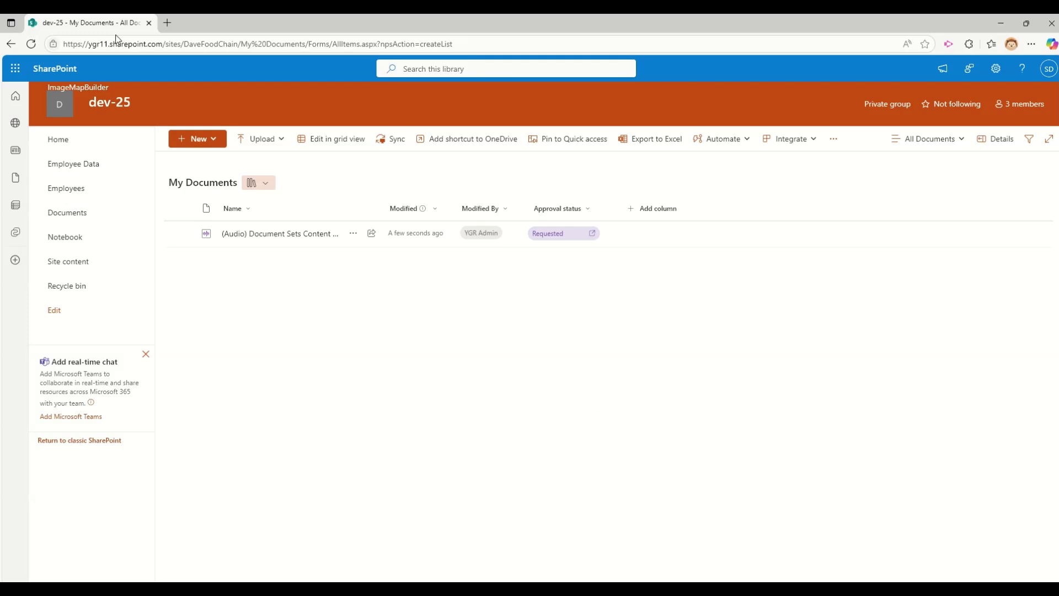
pyautogui.click(32, 45)
pyautogui.click(21, 44)
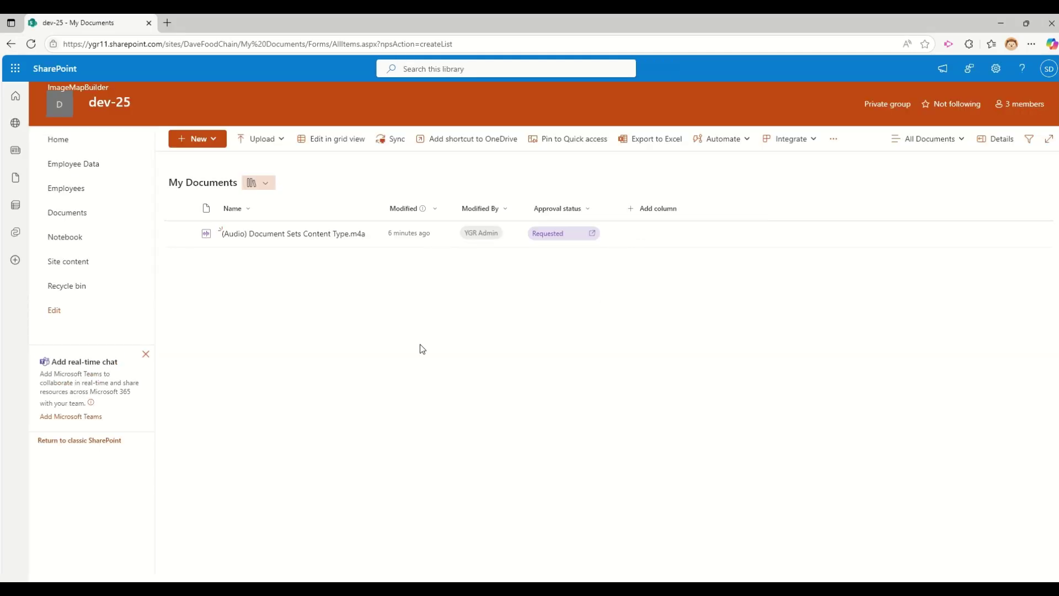
# Step: Show the Approvers, Responses and Approval Creator columns in the library view and widen the Approval Creator column
pyautogui.click(668, 215)
pyautogui.click(496, 409)
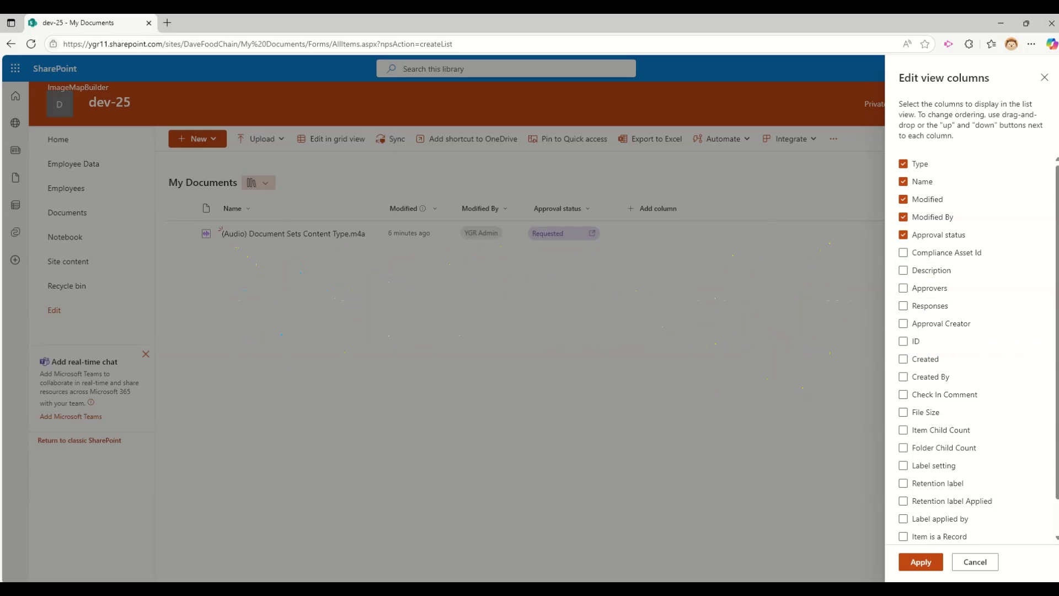
pyautogui.click(903, 289)
pyautogui.click(907, 307)
pyautogui.click(904, 324)
pyautogui.click(933, 562)
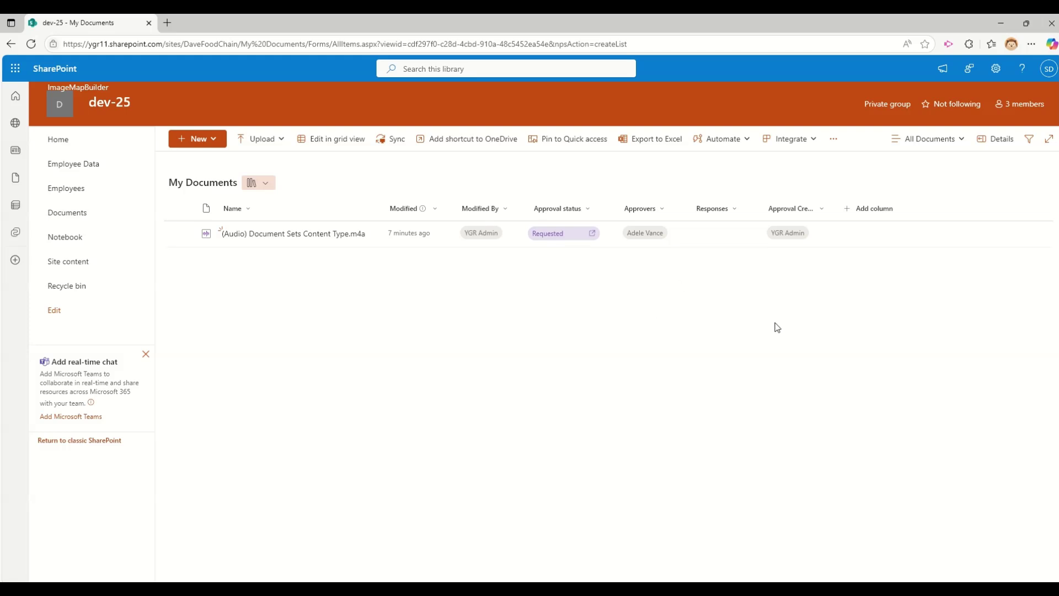
pyautogui.moveTo(834, 208); pyautogui.dragTo(863, 208)
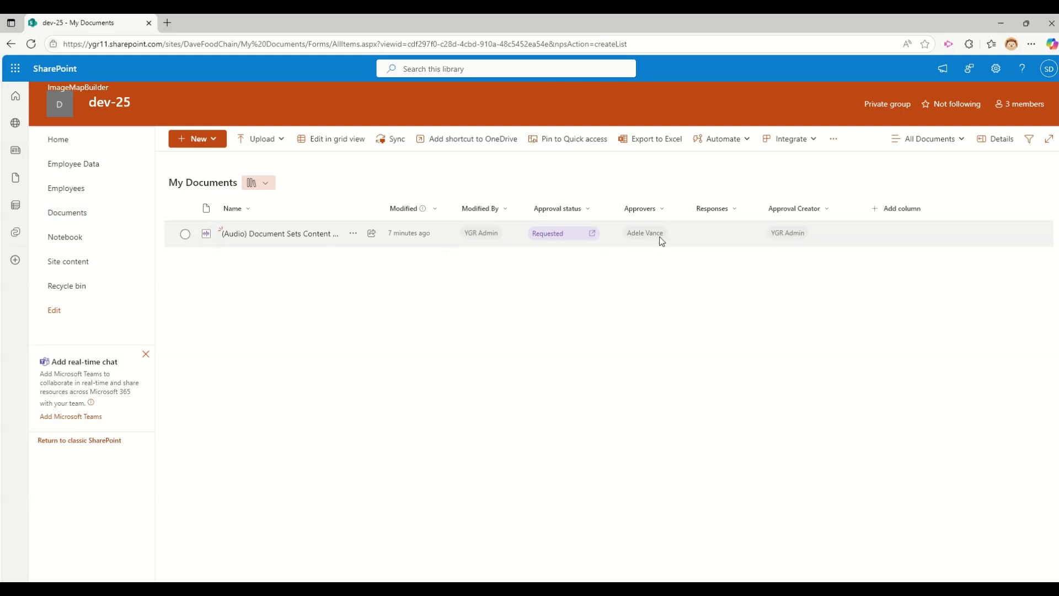
# Step: Reload the library and review the audio file's approval request details, including the approver's comment
pyautogui.click(31, 43)
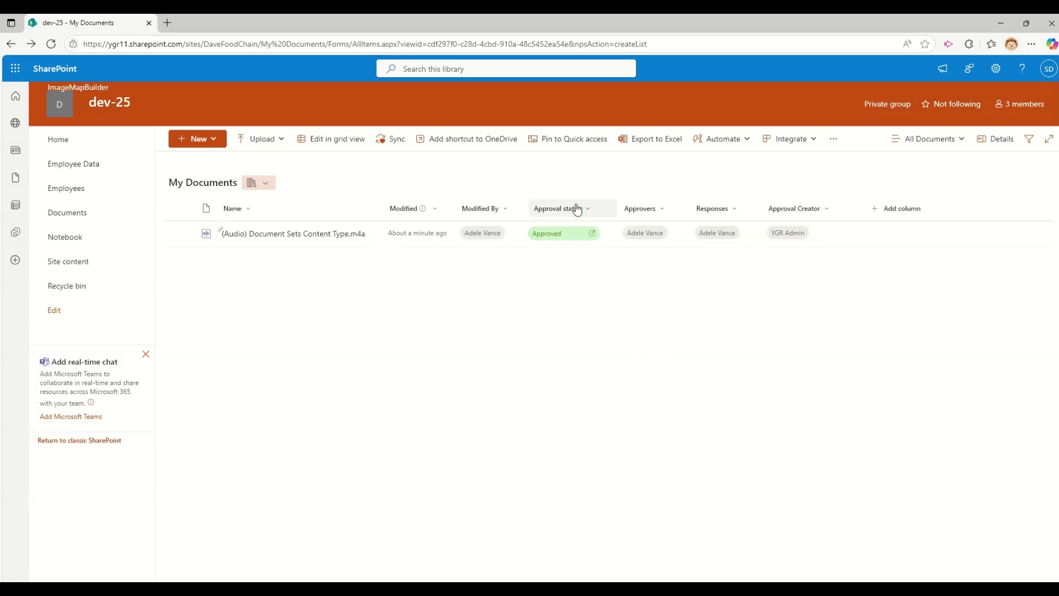
pyautogui.click(548, 234)
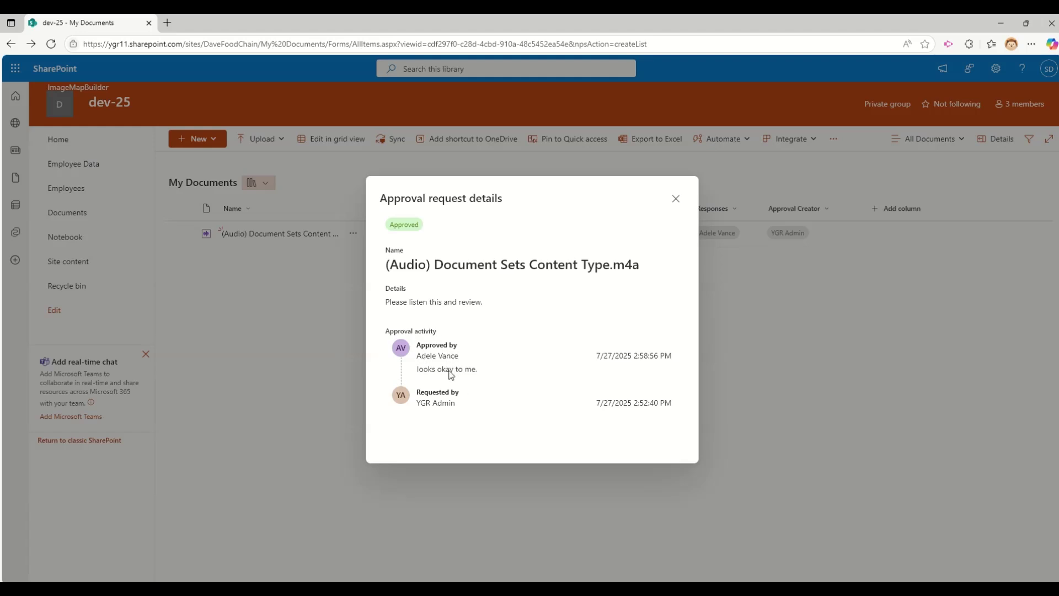
pyautogui.click(674, 199)
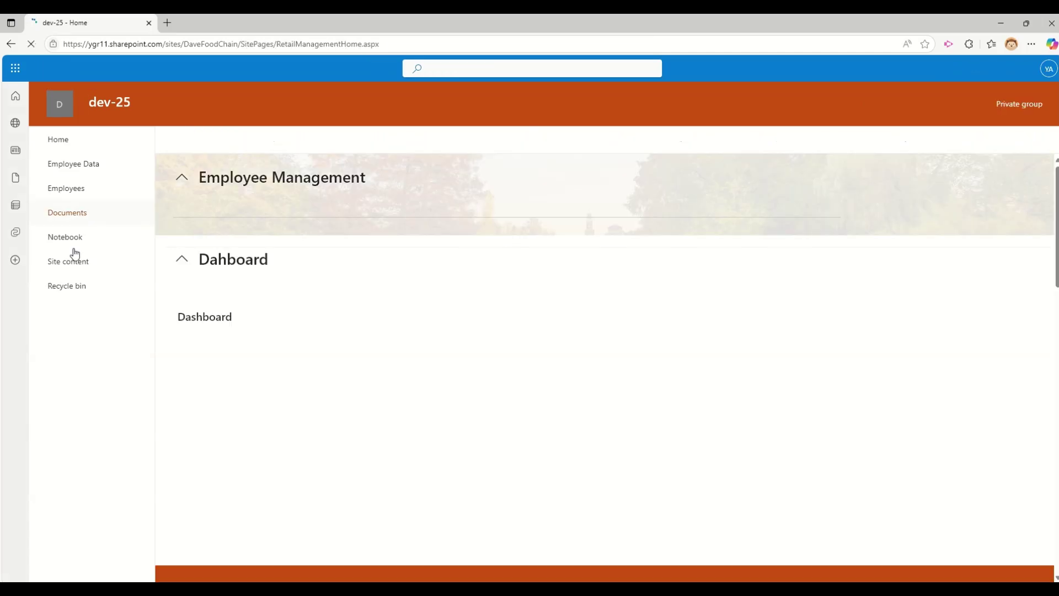
# Step: Open the site contents of the dev-25 site
pyautogui.click(76, 259)
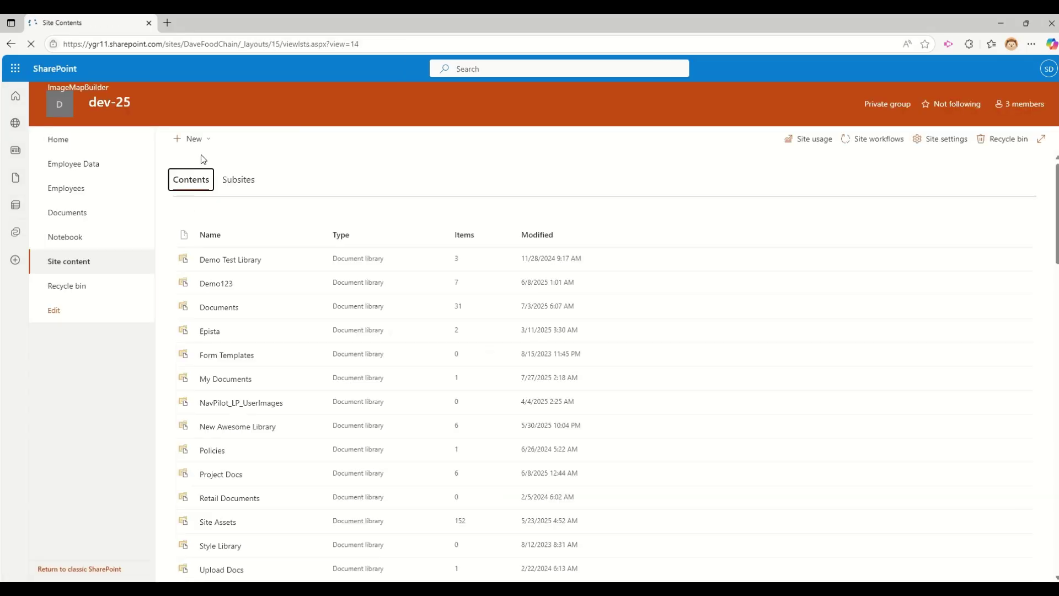
pyautogui.click(194, 139)
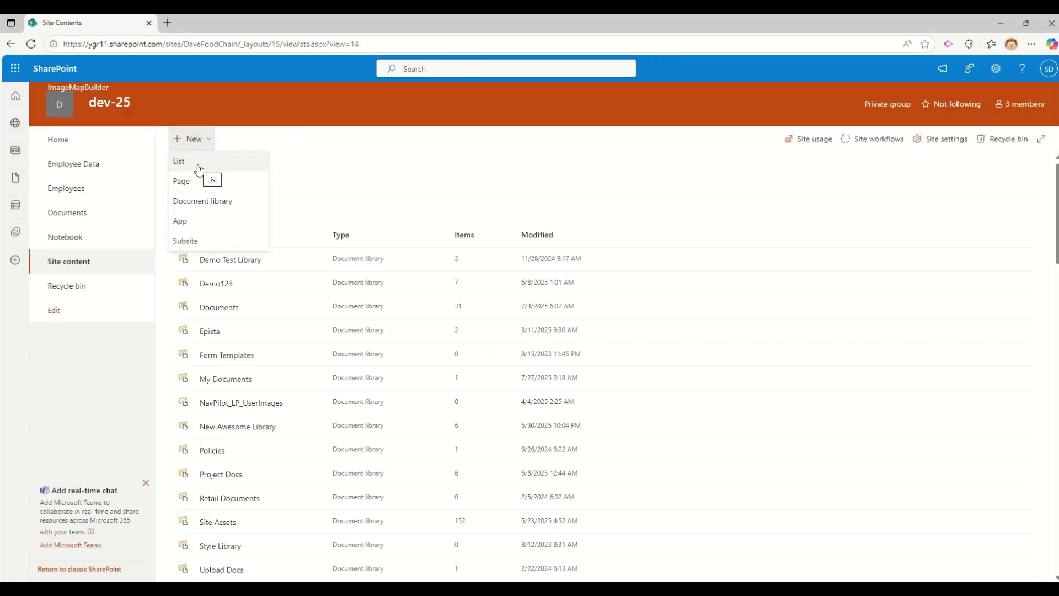
pyautogui.click(199, 165)
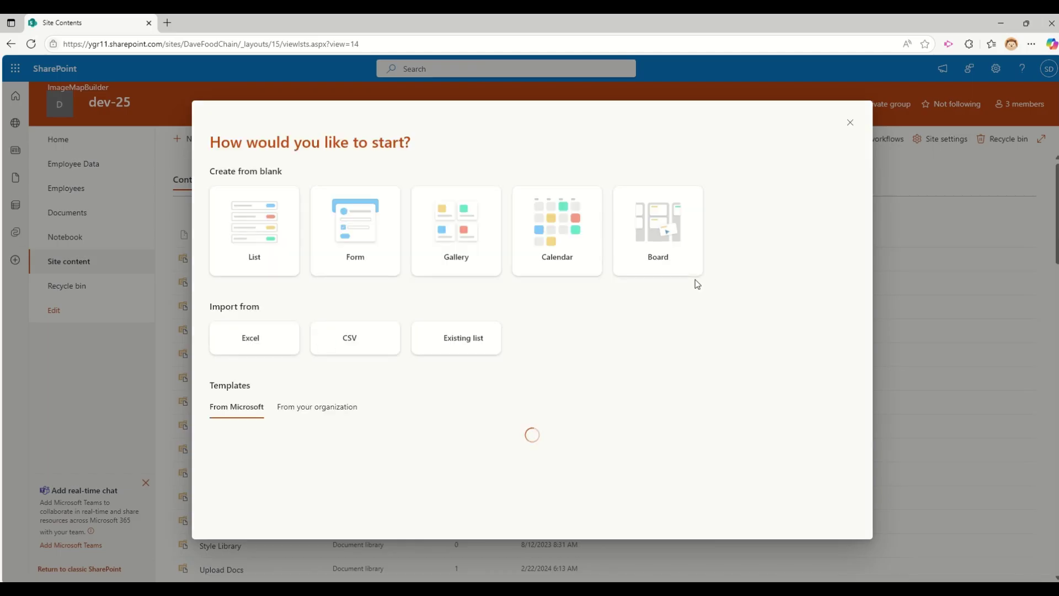
pyautogui.click(850, 122)
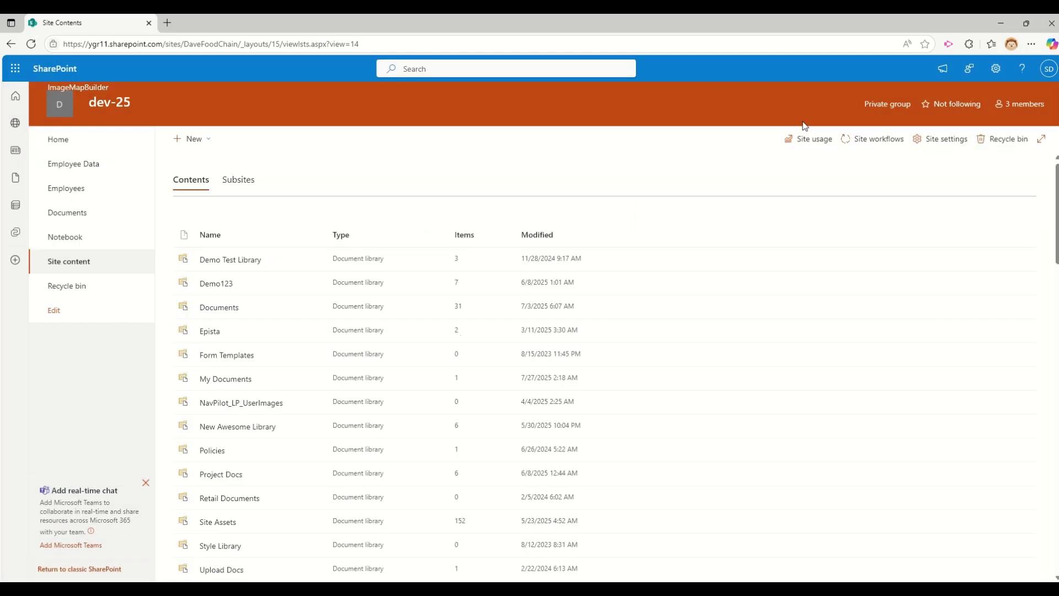
# Step: Create a list from Microsoft's "Content scheduler with approvals" template, keeping its default name and showing it in site navigation
pyautogui.click(203, 139)
pyautogui.click(202, 160)
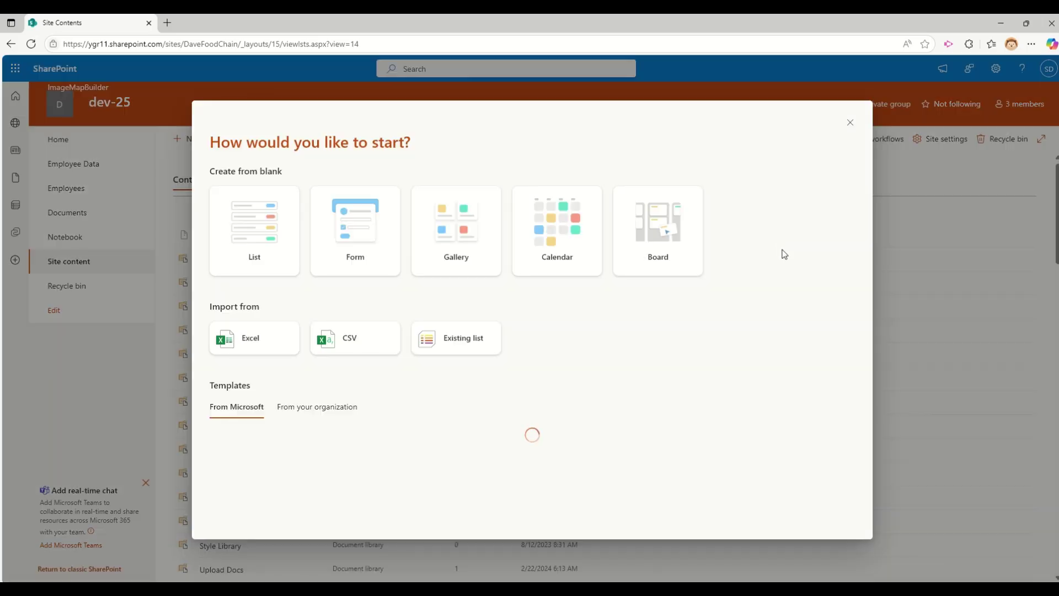
pyautogui.scroll(-5, 777, 415)
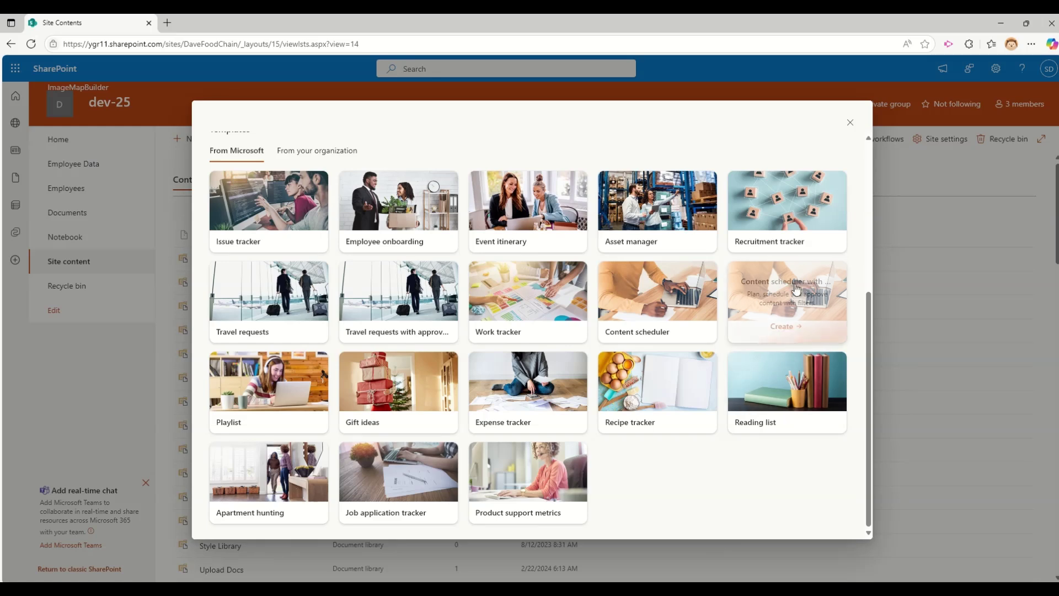
pyautogui.click(783, 300)
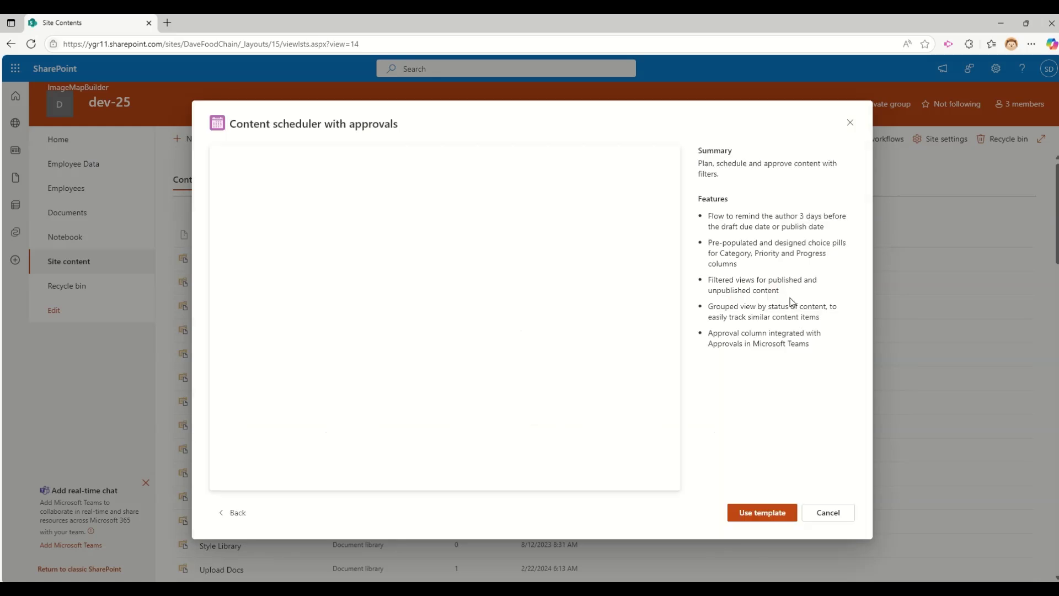
pyautogui.moveTo(229, 125); pyautogui.dragTo(415, 129)
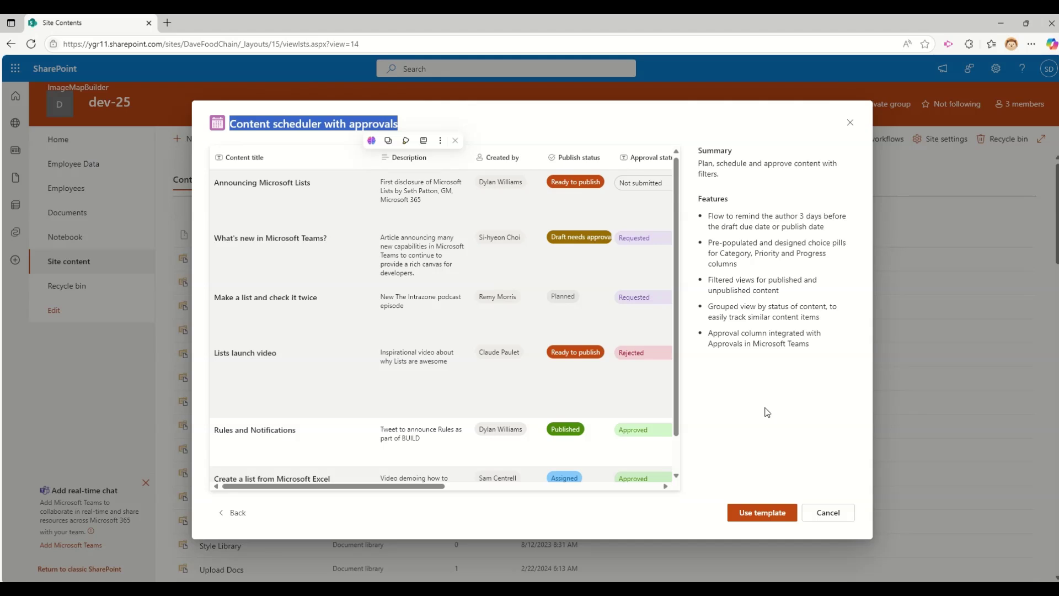
pyautogui.moveTo(709, 338); pyautogui.dragTo(825, 343)
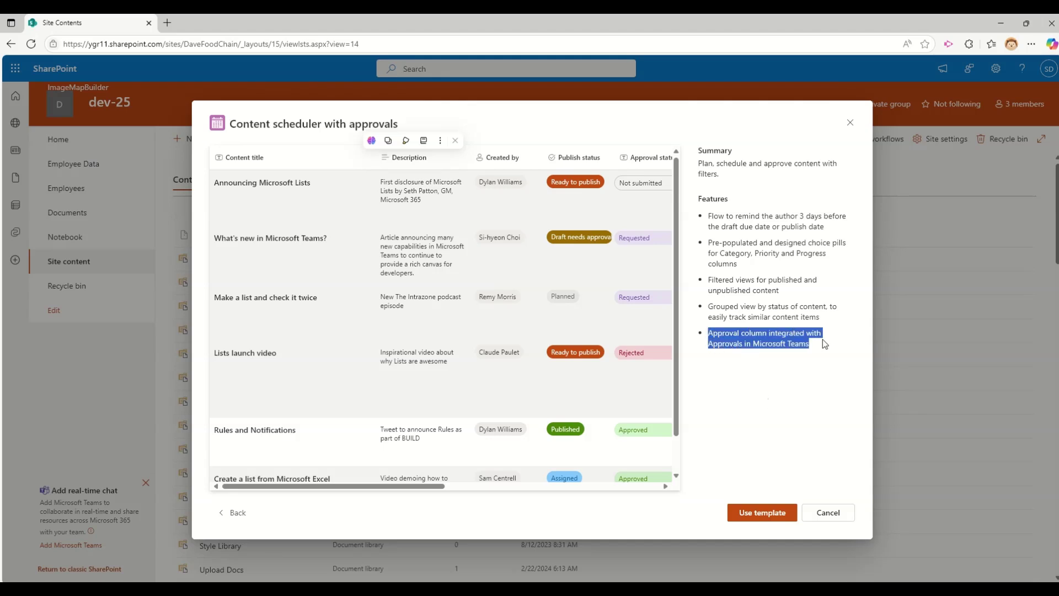
pyautogui.click(778, 355)
pyautogui.click(764, 512)
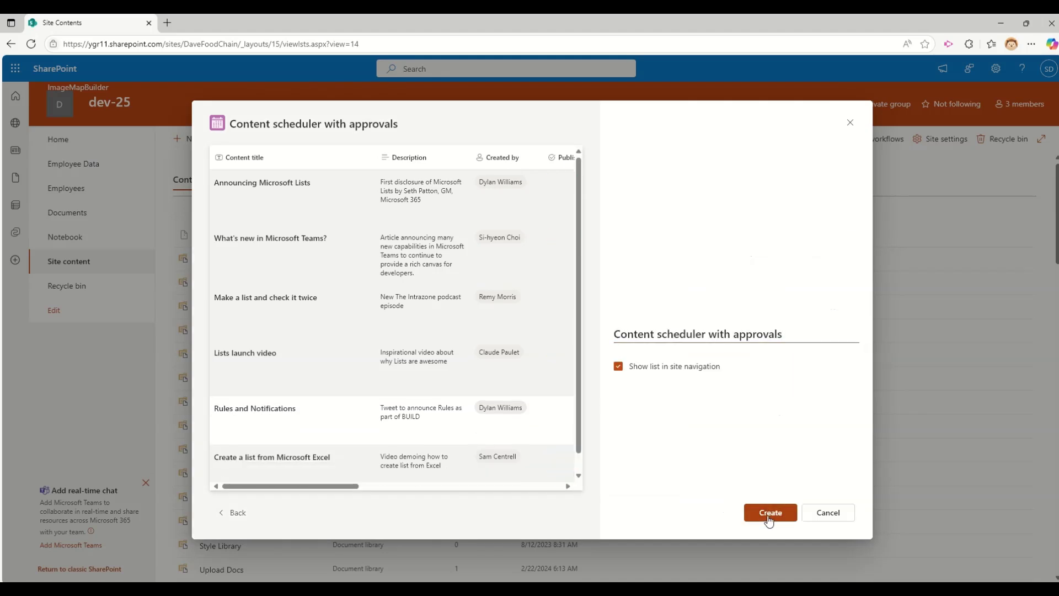
pyautogui.click(769, 513)
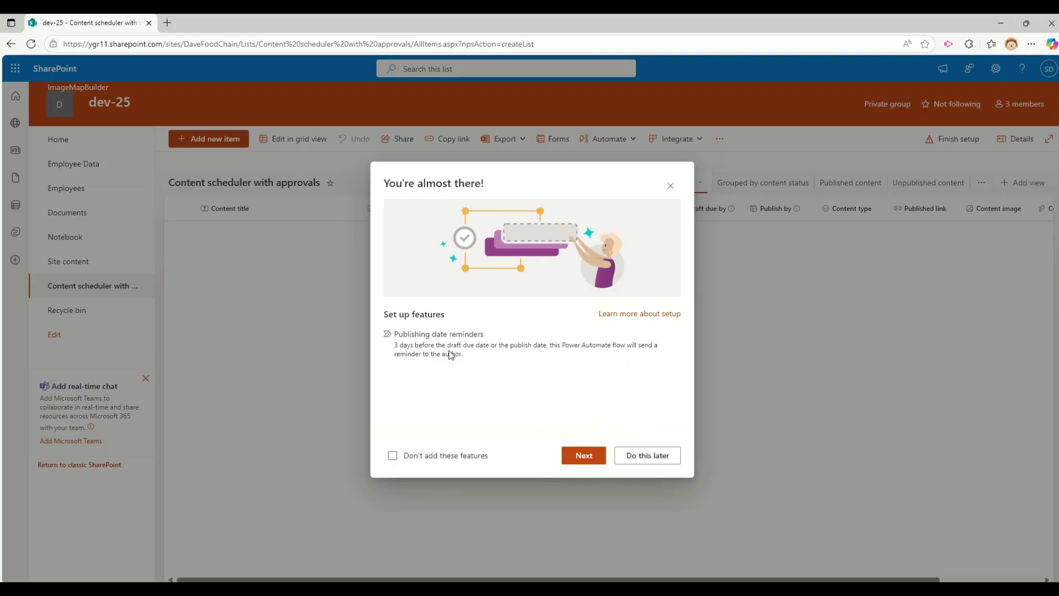
# Step: Set up the list's Publishing date reminders flow using the Office 365 Outlook and SharePoint connections
pyautogui.click(588, 459)
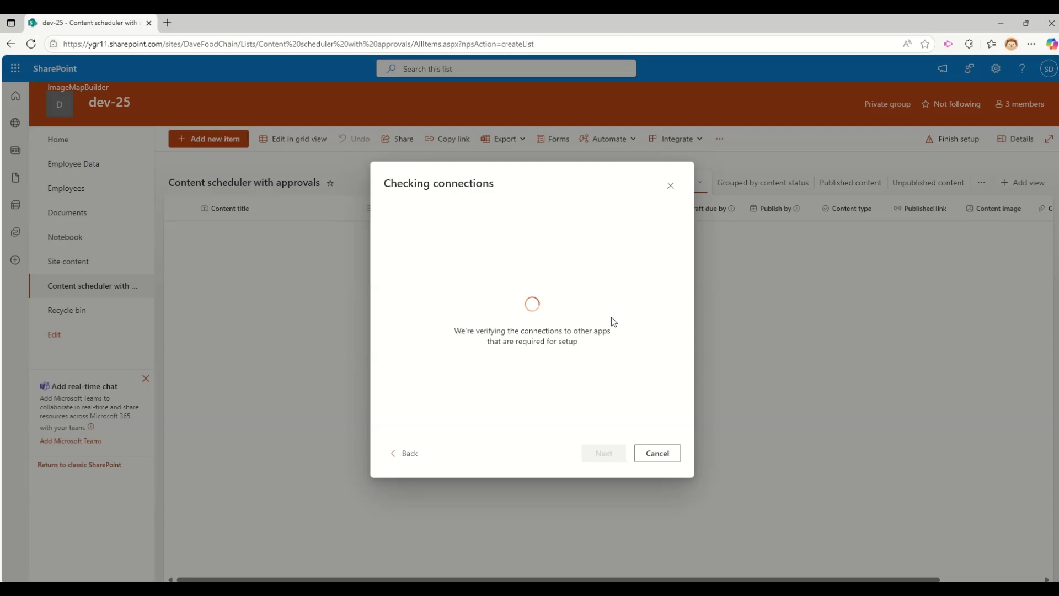
pyautogui.moveTo(507, 15)
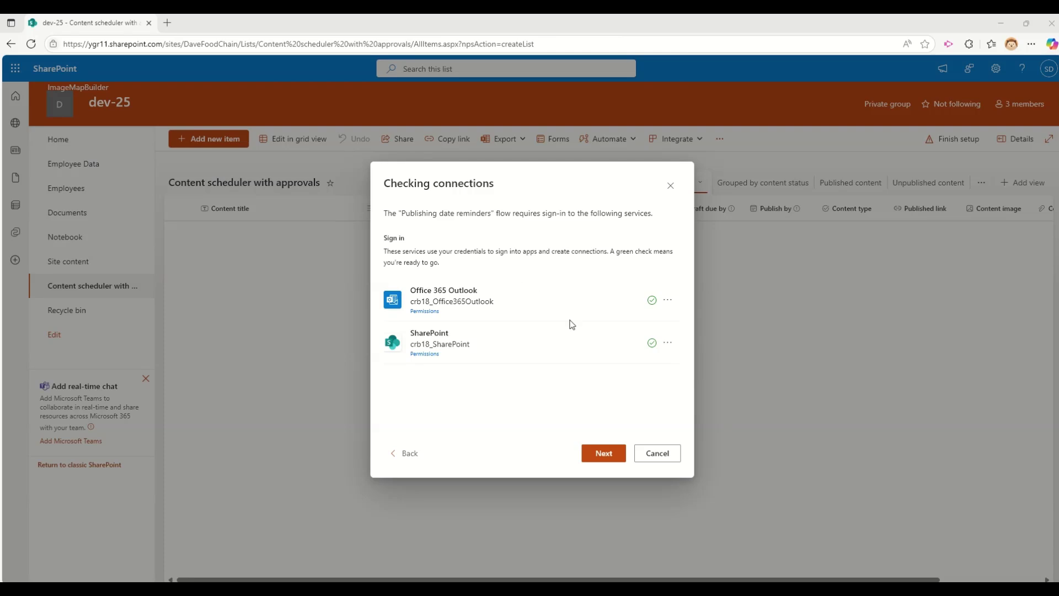
pyautogui.click(595, 455)
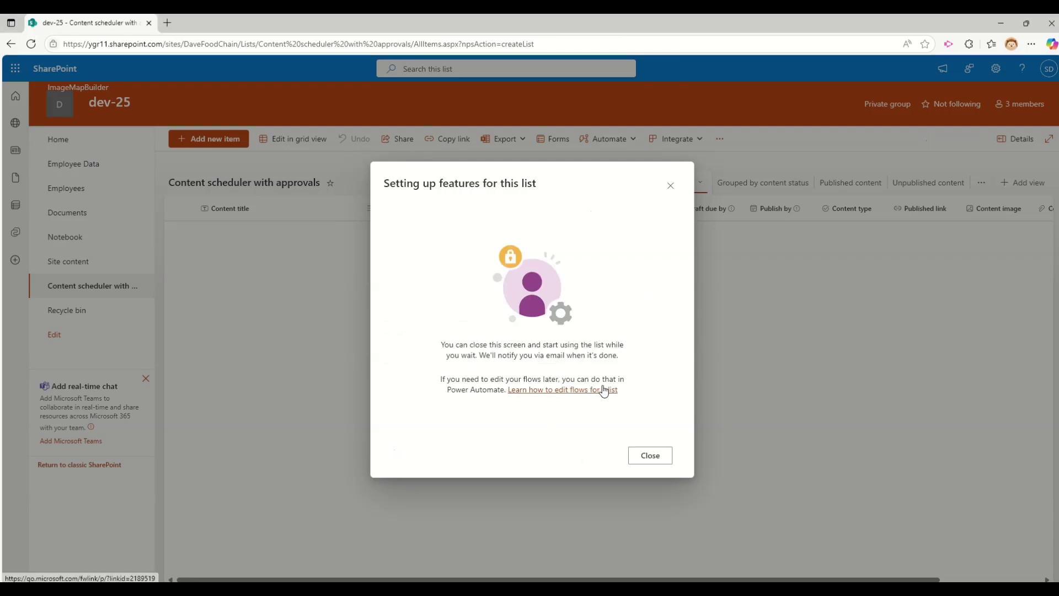
pyautogui.click(660, 455)
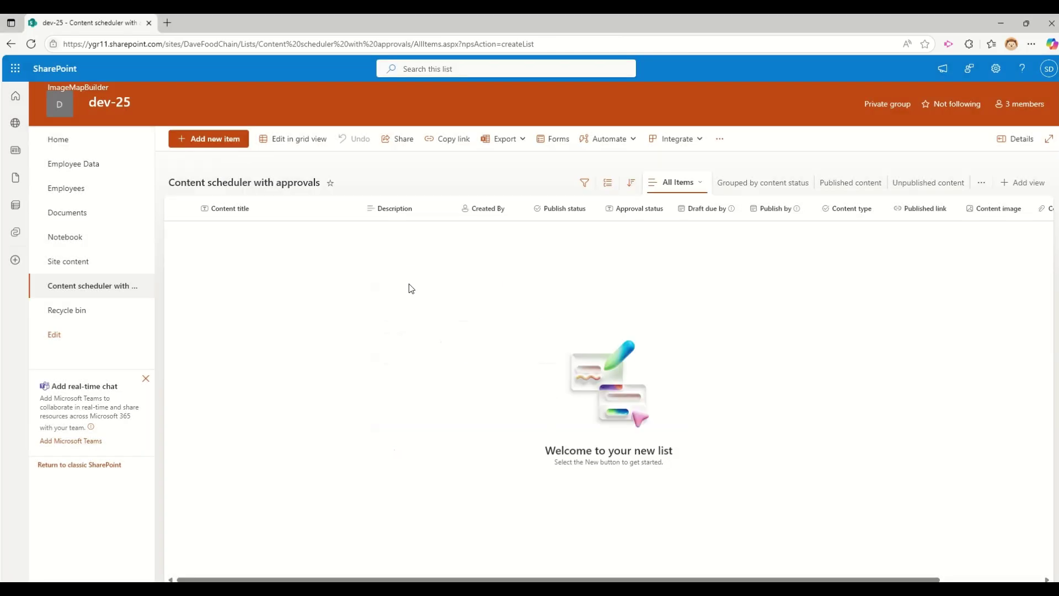
# Step: Add a list item titled "Test Item 1" with its publish status set to Planned
pyautogui.click(185, 141)
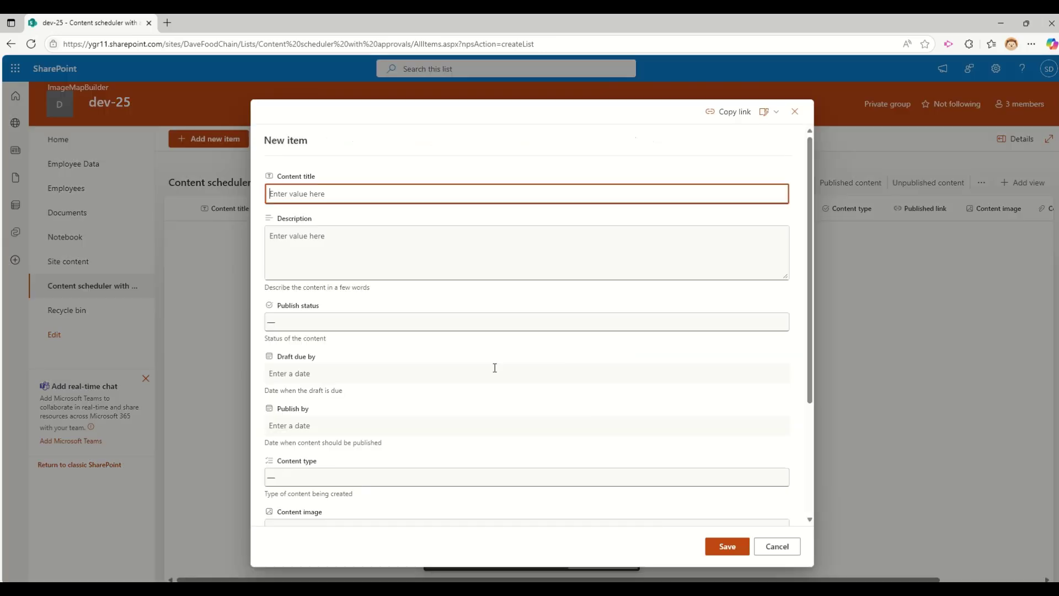
pyautogui.write('Test Item 1')
pyautogui.click(349, 269)
pyautogui.click(324, 323)
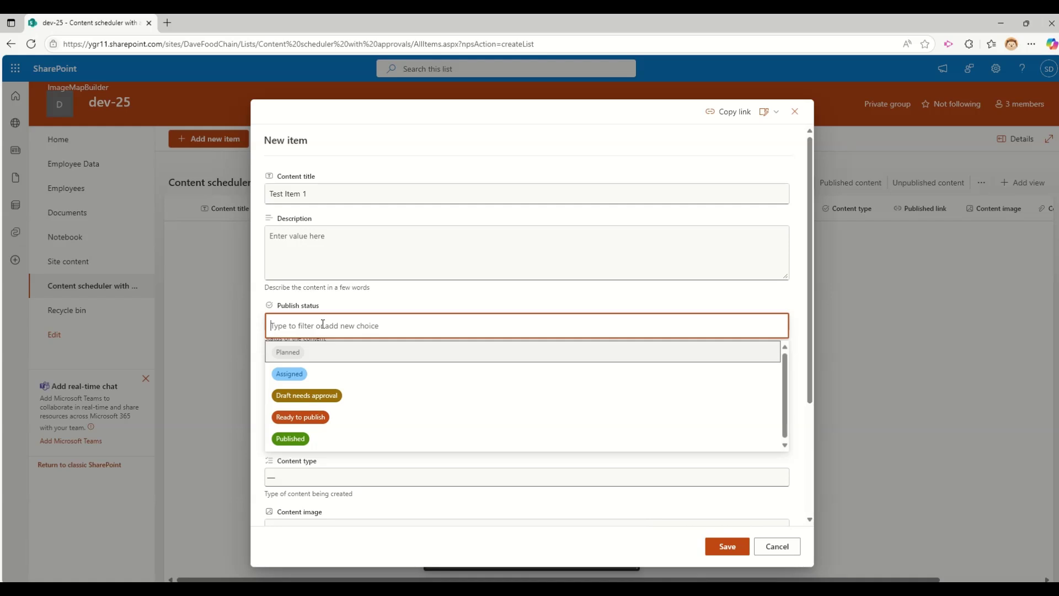
pyautogui.click(312, 351)
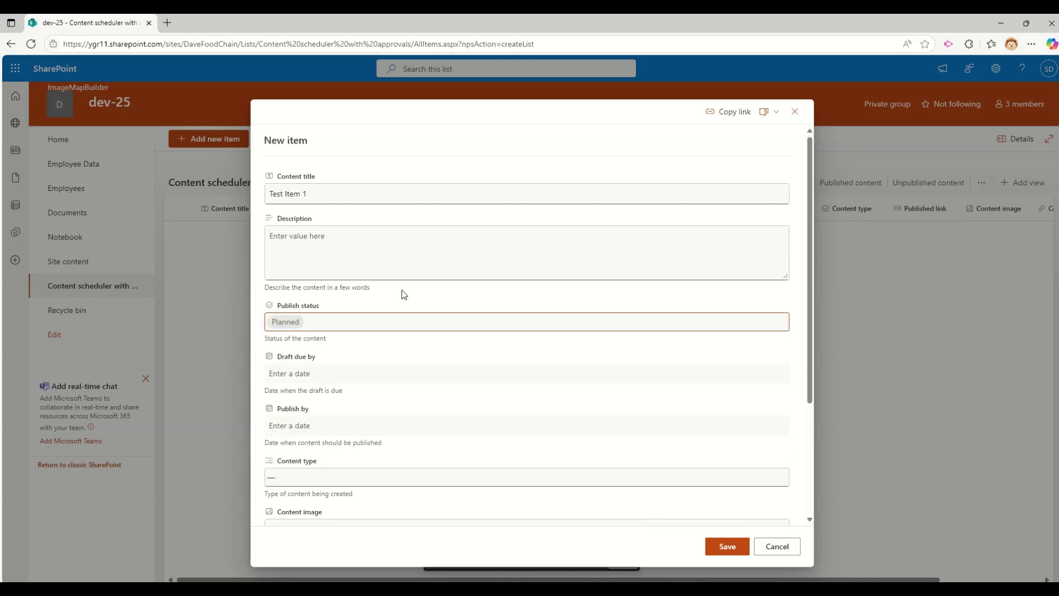
pyautogui.scroll(-3, 411, 286)
pyautogui.click(726, 547)
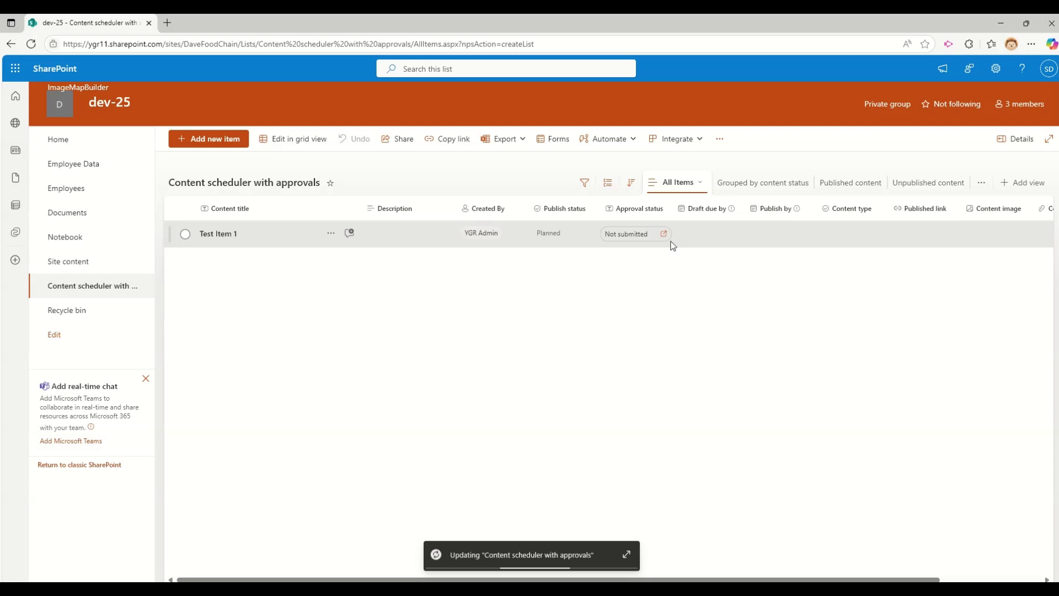
# Step: Submit an approval request for Test Item 1 to the retail manager with the details "Please review"
pyautogui.click(985, 184)
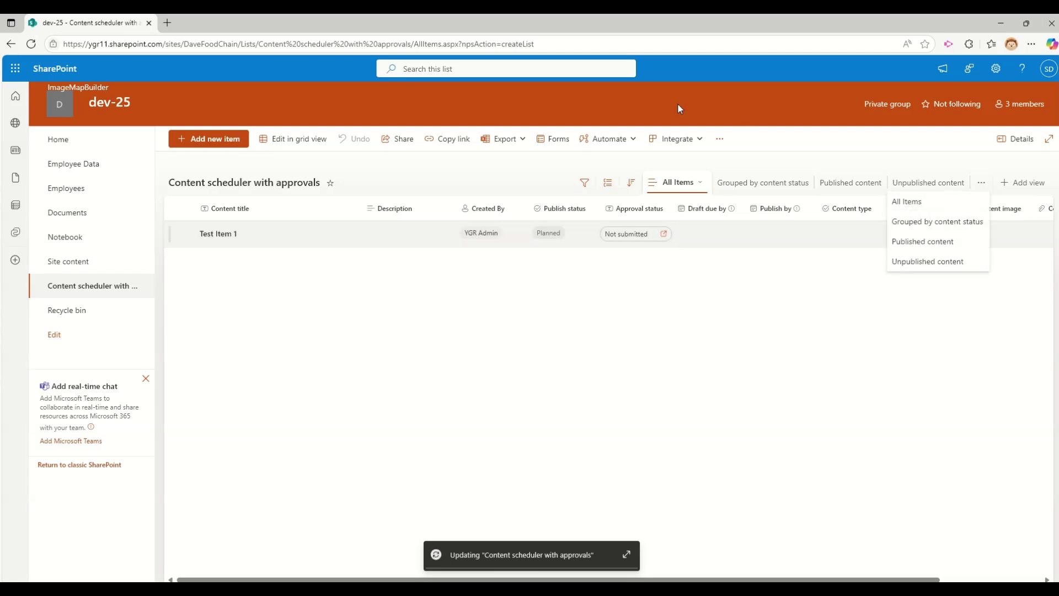
pyautogui.click(611, 140)
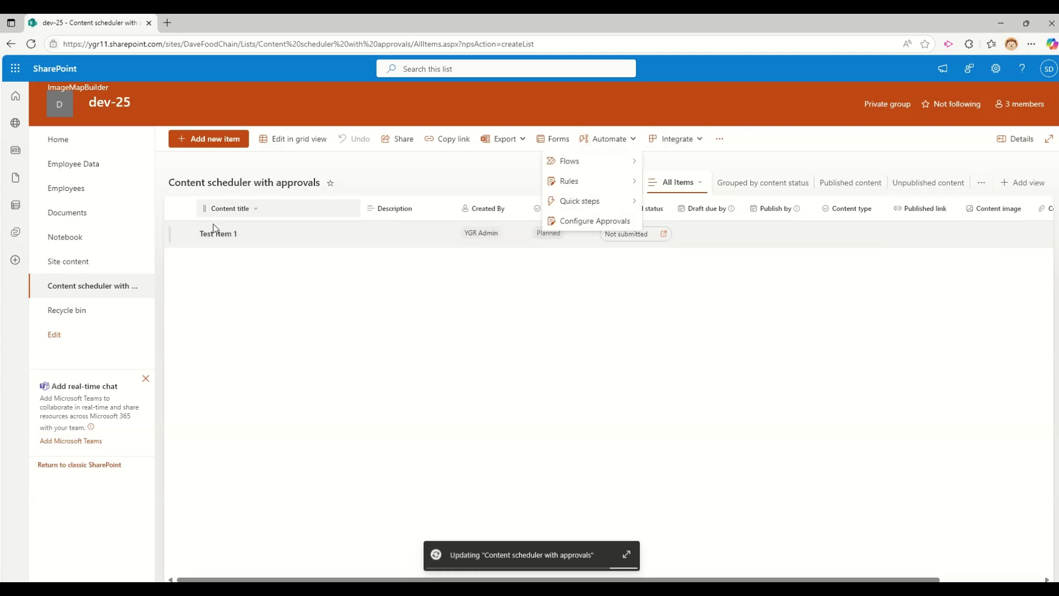
pyautogui.click(186, 234)
pyautogui.click(674, 141)
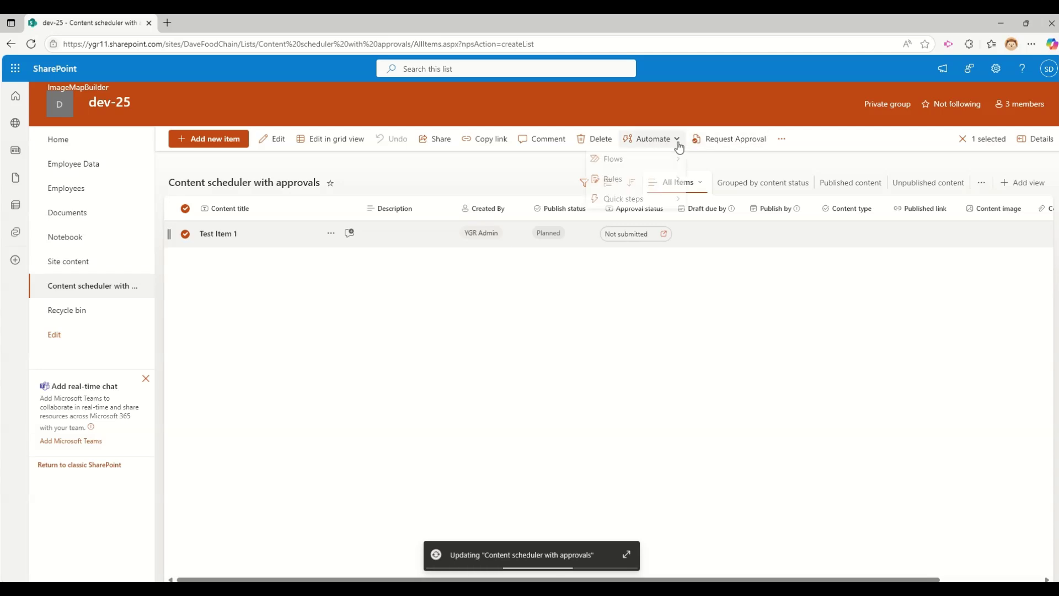
pyautogui.click(731, 145)
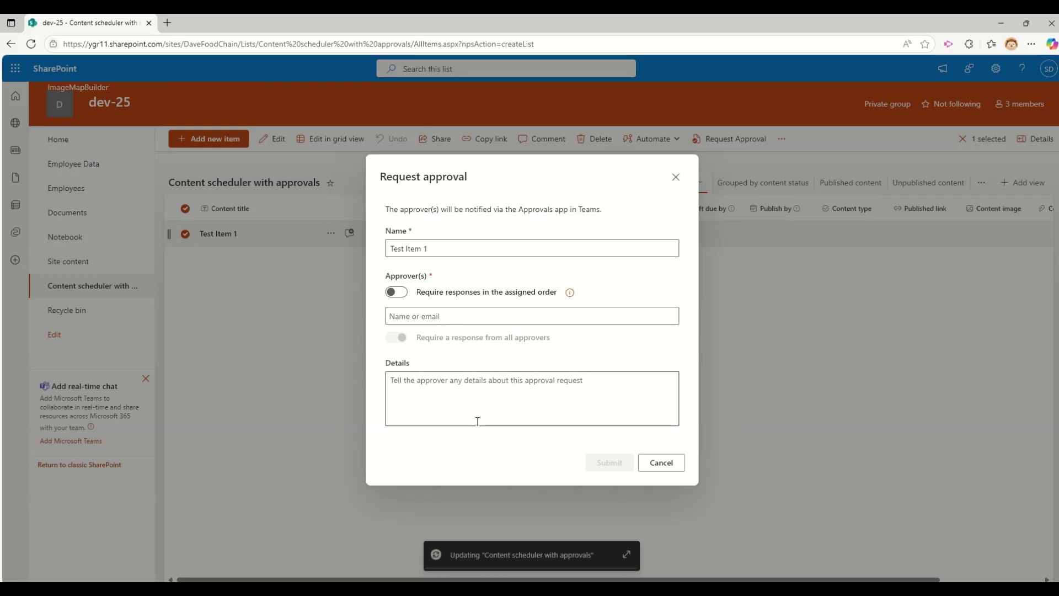
pyautogui.click(433, 315)
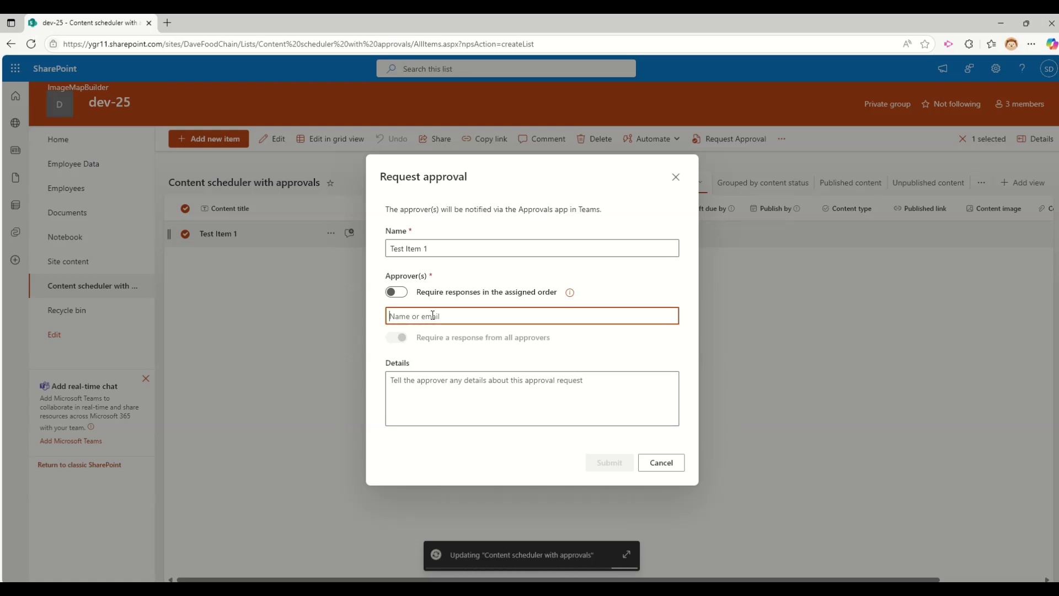
pyautogui.write('adele')
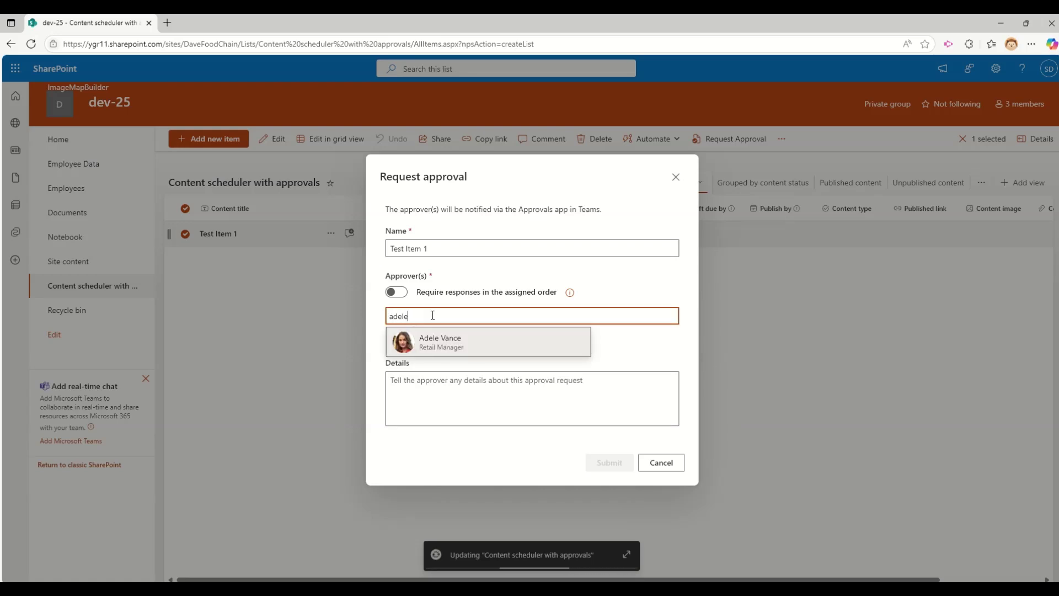
pyautogui.click(436, 342)
pyautogui.click(428, 394)
pyautogui.write('Please review')
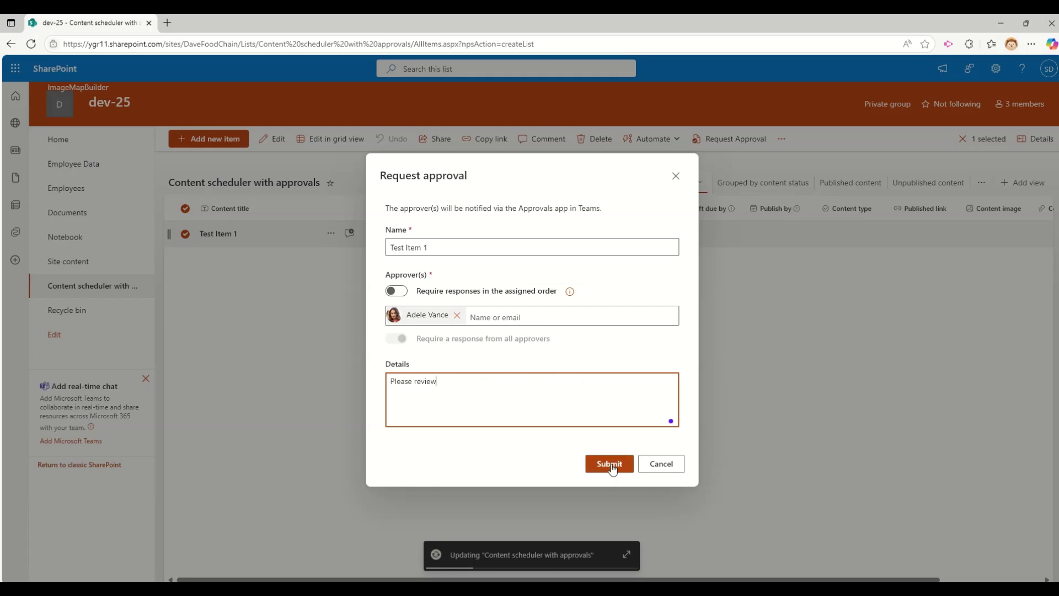
pyautogui.click(596, 464)
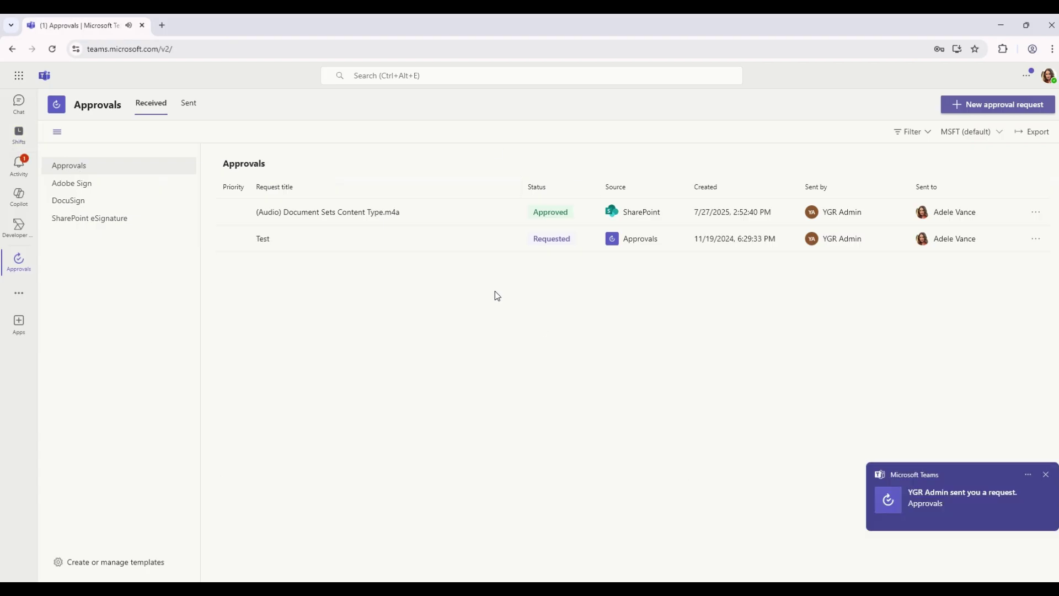
# Step: In the Teams Approvals app, accept the app's terms and approve the Test Item 1 request with the comment "approved"
pyautogui.click(997, 497)
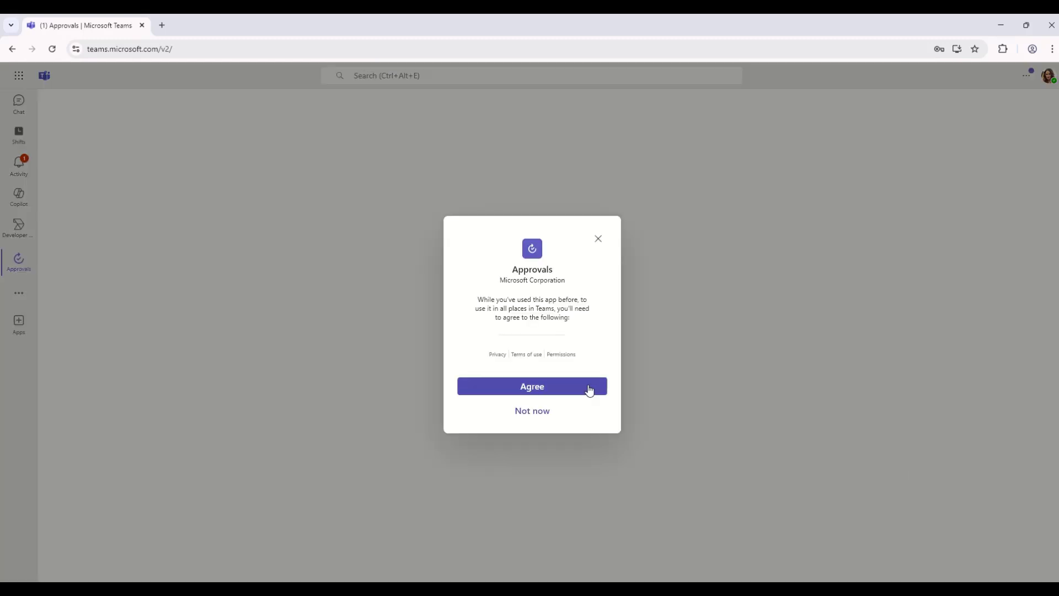
pyautogui.click(541, 393)
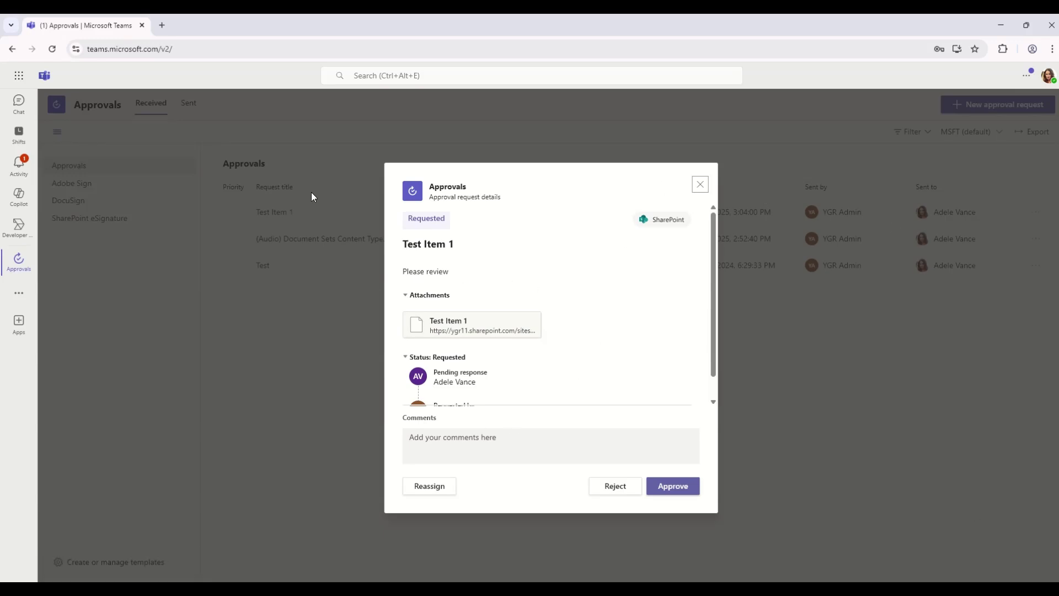
pyautogui.scroll(-1, 534, 364)
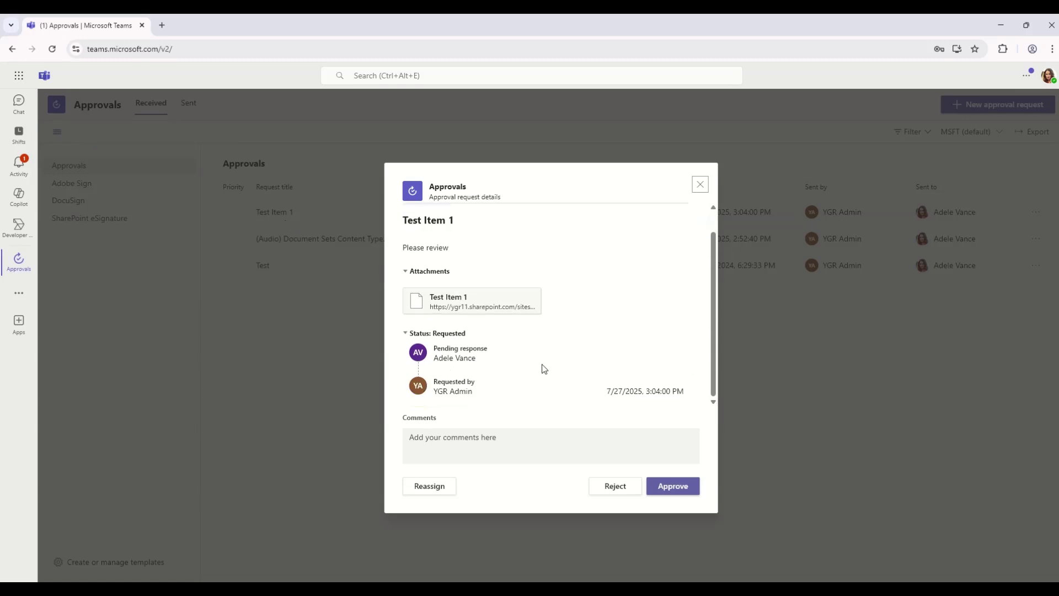
pyautogui.click(502, 437)
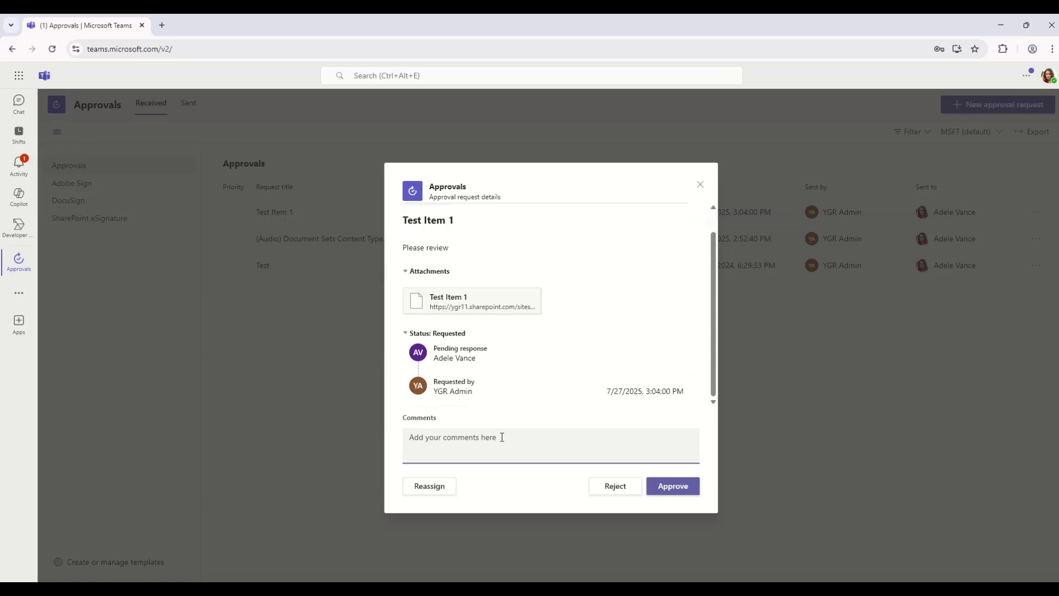
pyautogui.write('approved')
pyautogui.click(691, 486)
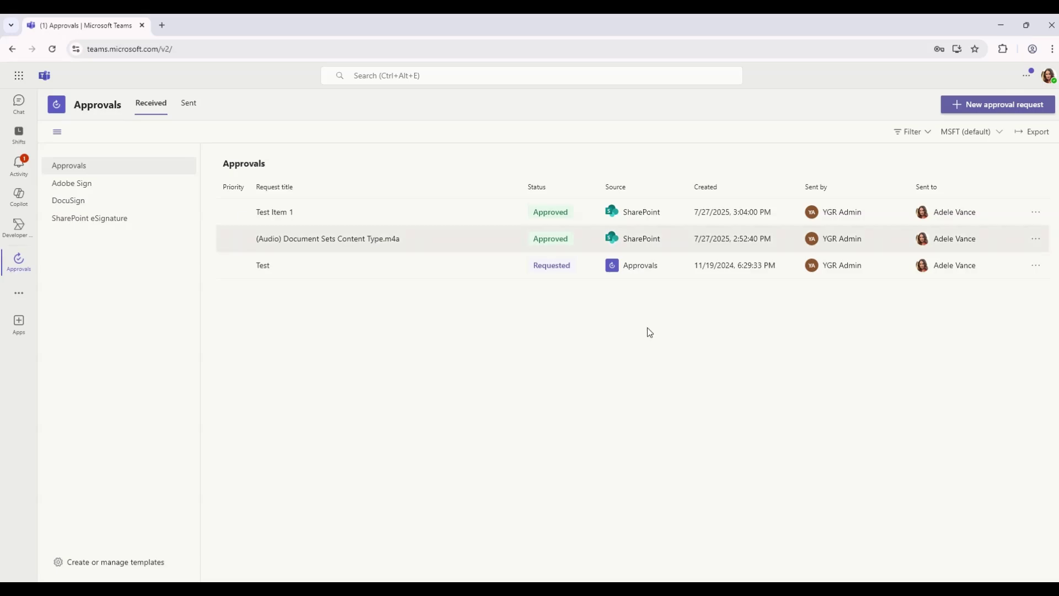
# Step: Return to the SharePoint list, reload it, and review Test Item 1's approval request details
pyautogui.moveTo(602, 590)
pyautogui.click(598, 543)
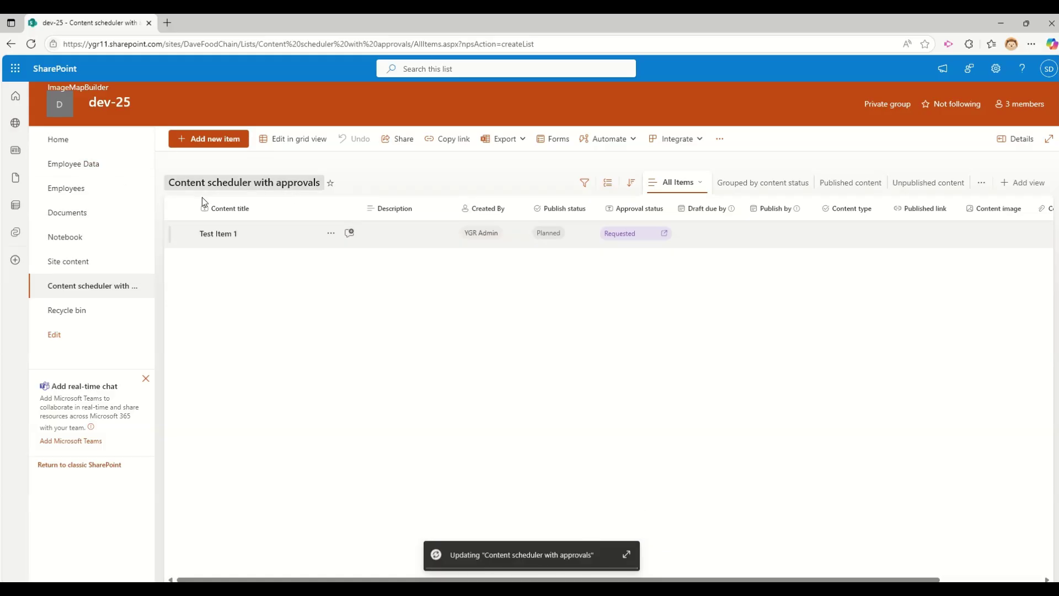
pyautogui.press('F5')
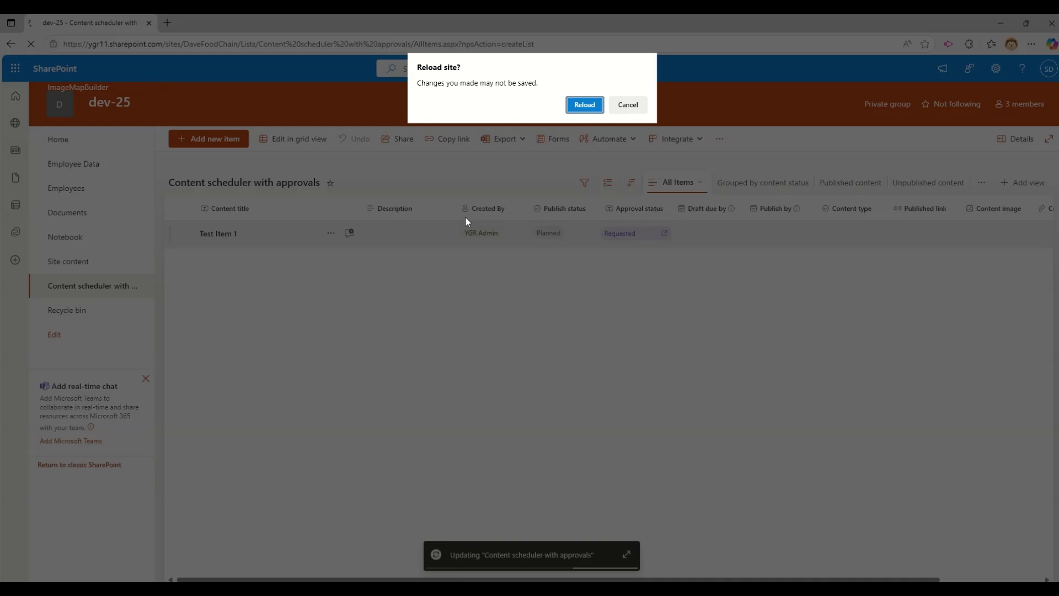
pyautogui.click(585, 103)
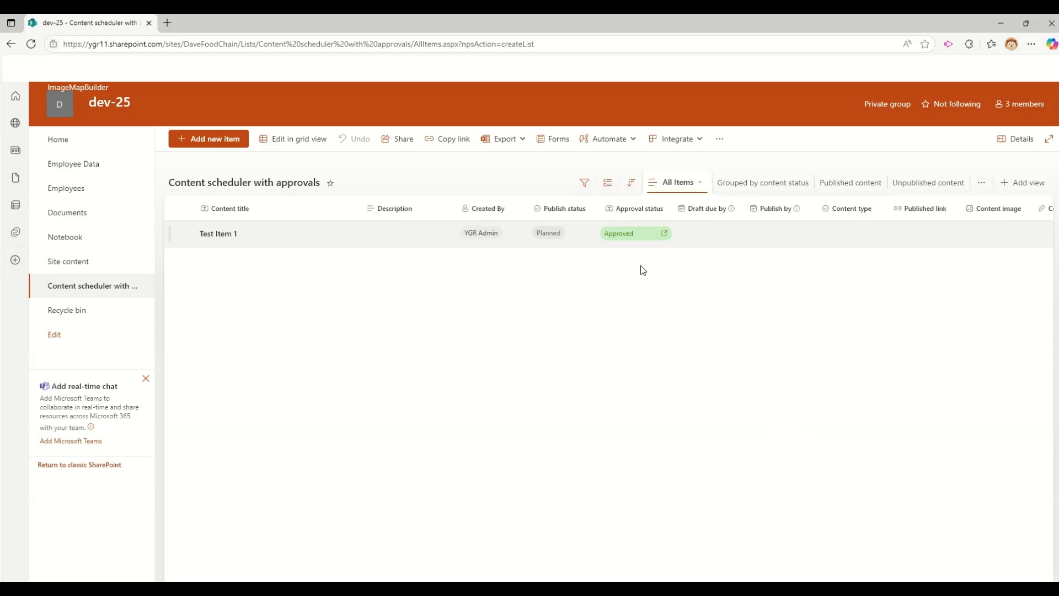
pyautogui.click(635, 238)
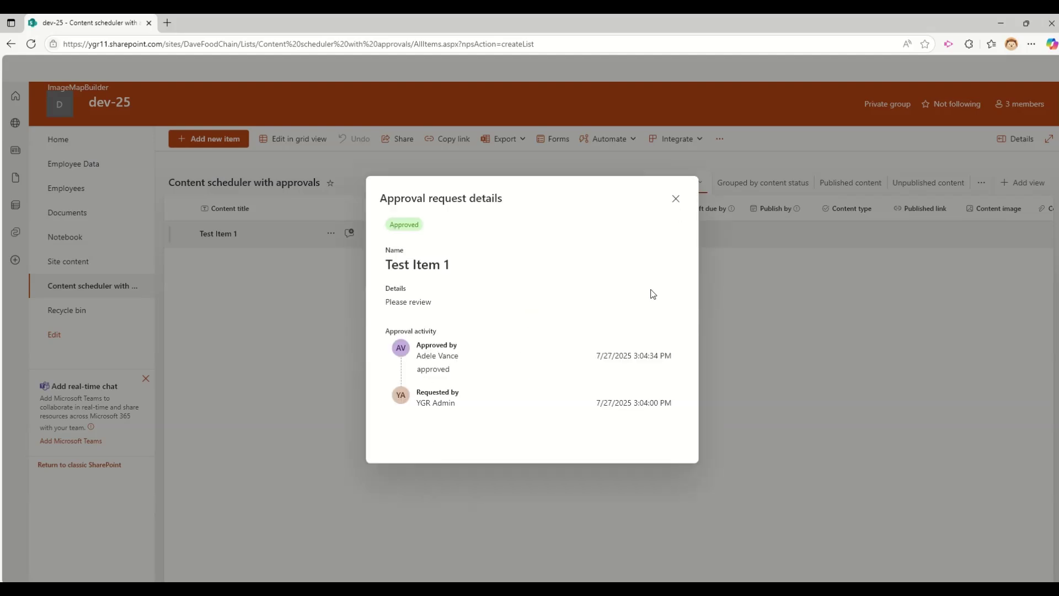
pyautogui.click(676, 198)
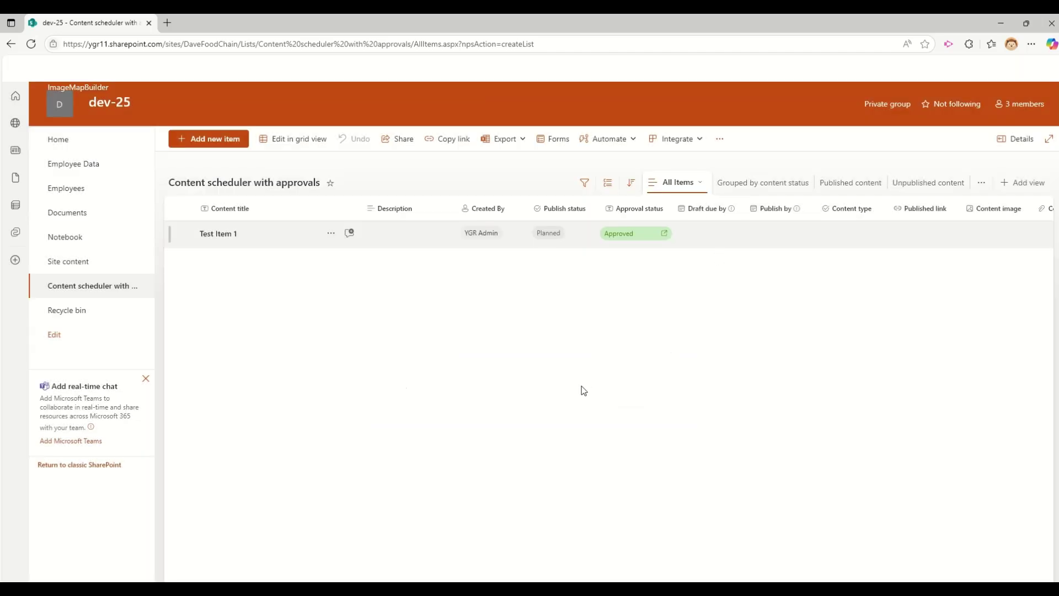
# Step: Try to change the content title of the approved Test Item 1 to "Test Item 1 123"
pyautogui.click(182, 237)
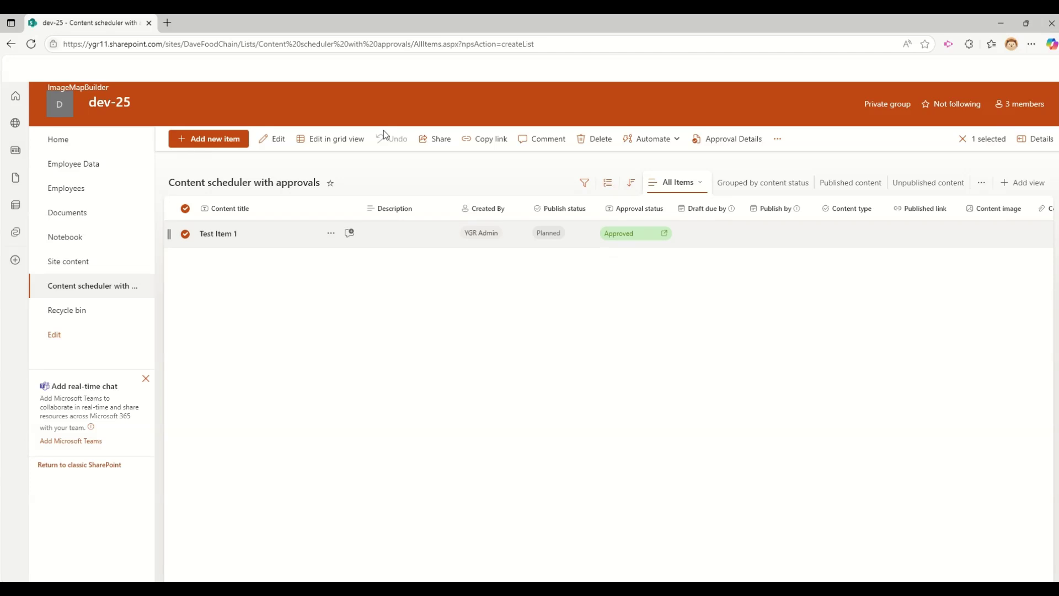
pyautogui.click(277, 139)
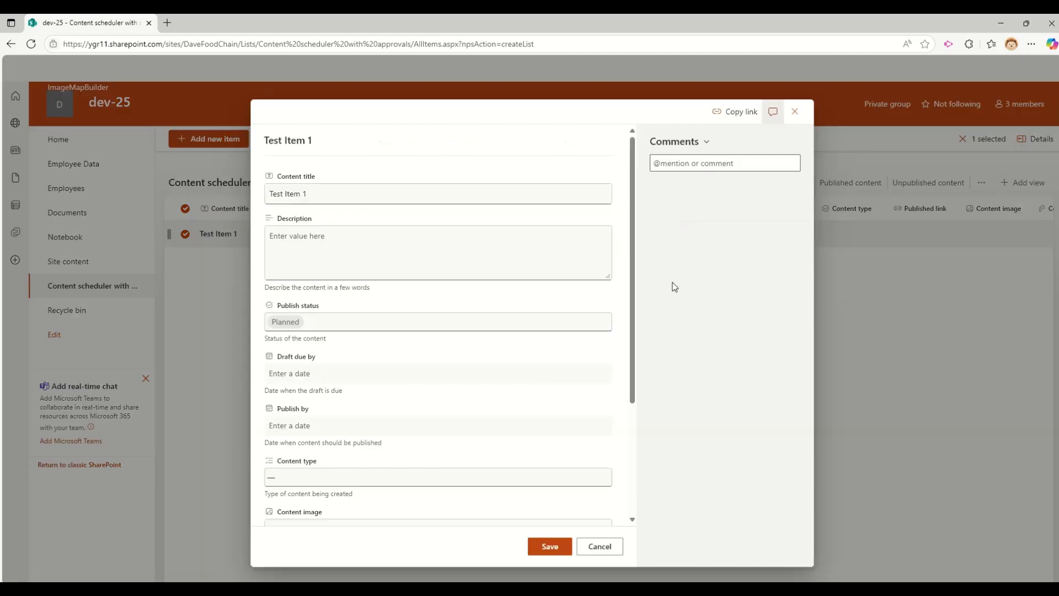
pyautogui.click(338, 196)
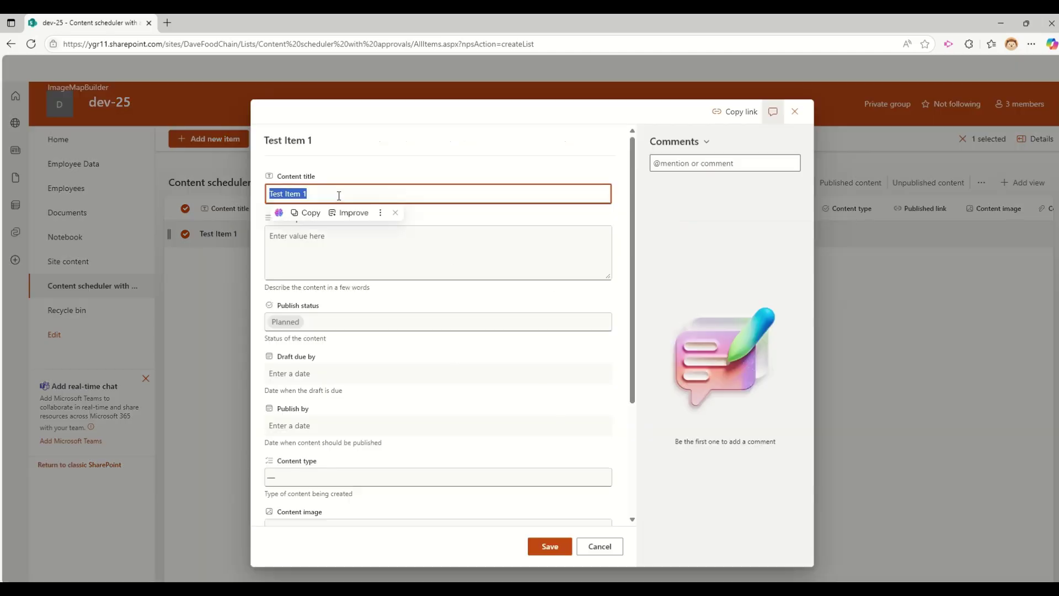
pyautogui.click(338, 195)
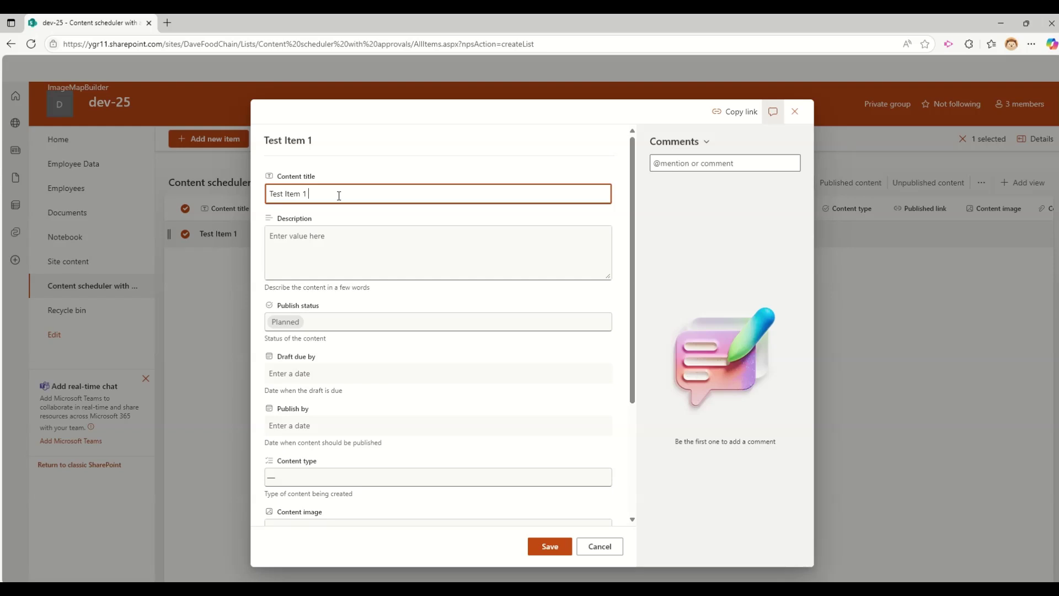
pyautogui.click(551, 546)
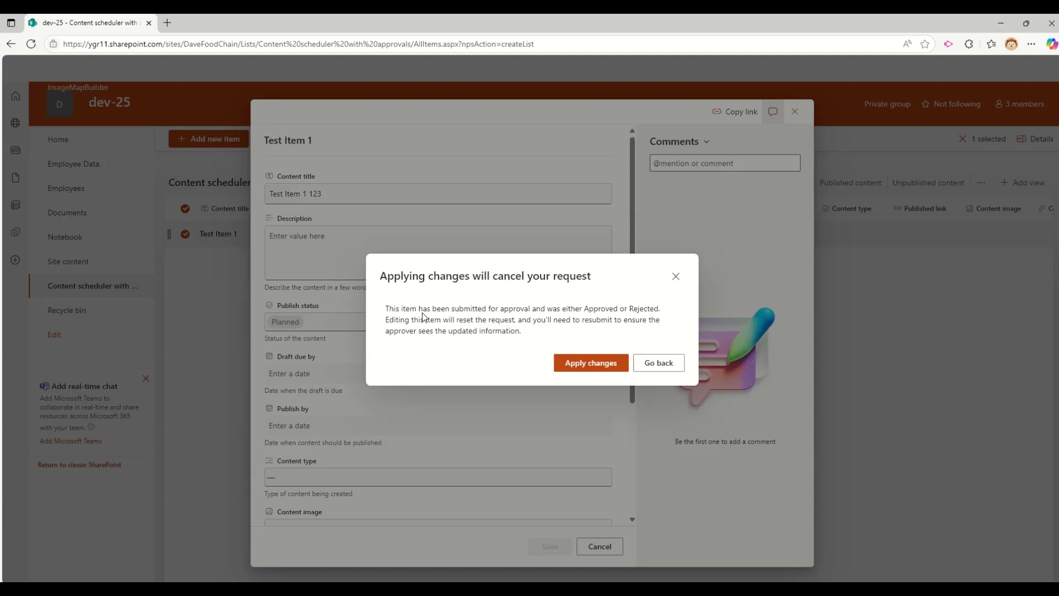
pyautogui.click(670, 365)
pyautogui.click(600, 546)
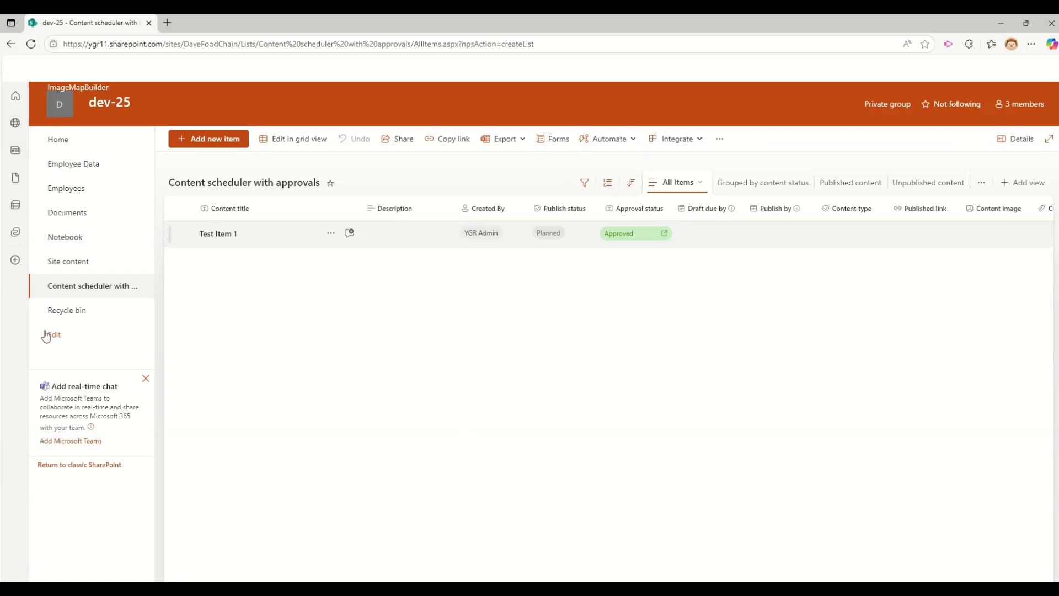
# Step: In the My Documents library, set the approved audio file's Title to "Test" and apply the change despite resetting its approval
pyautogui.click(77, 264)
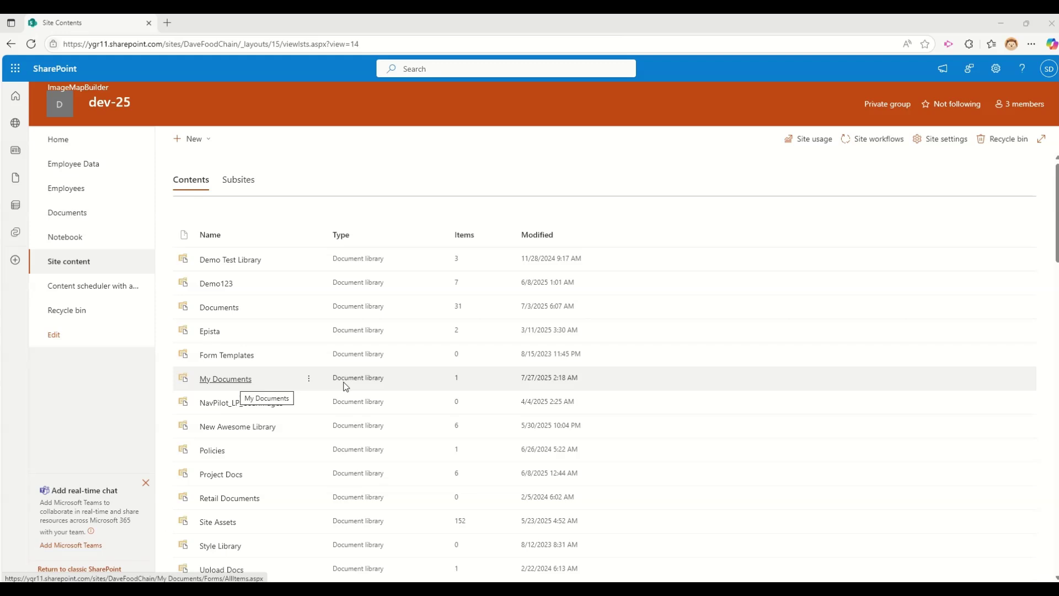
pyautogui.click(220, 379)
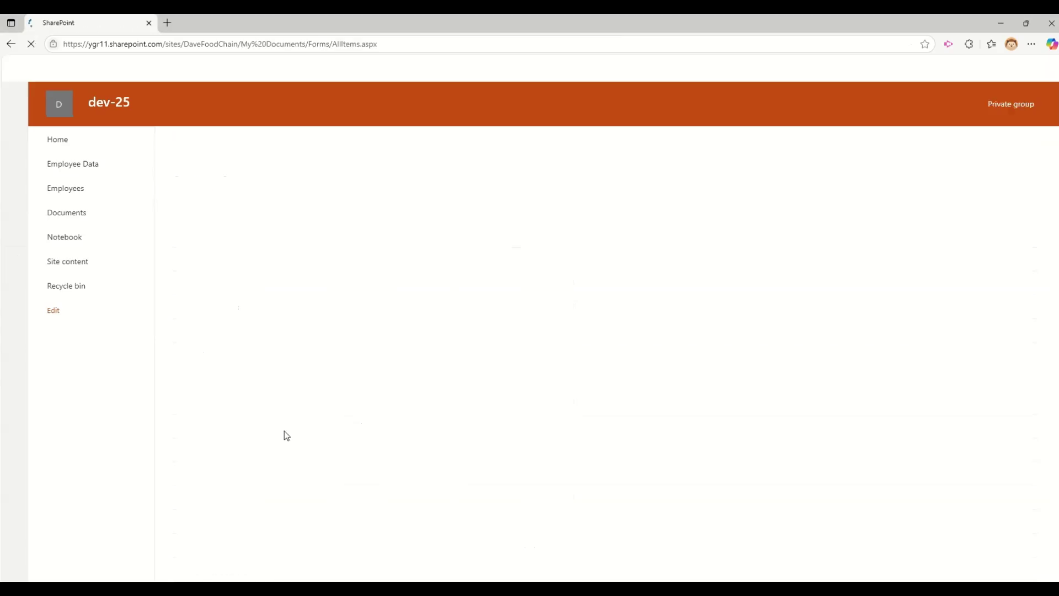
pyautogui.click(184, 233)
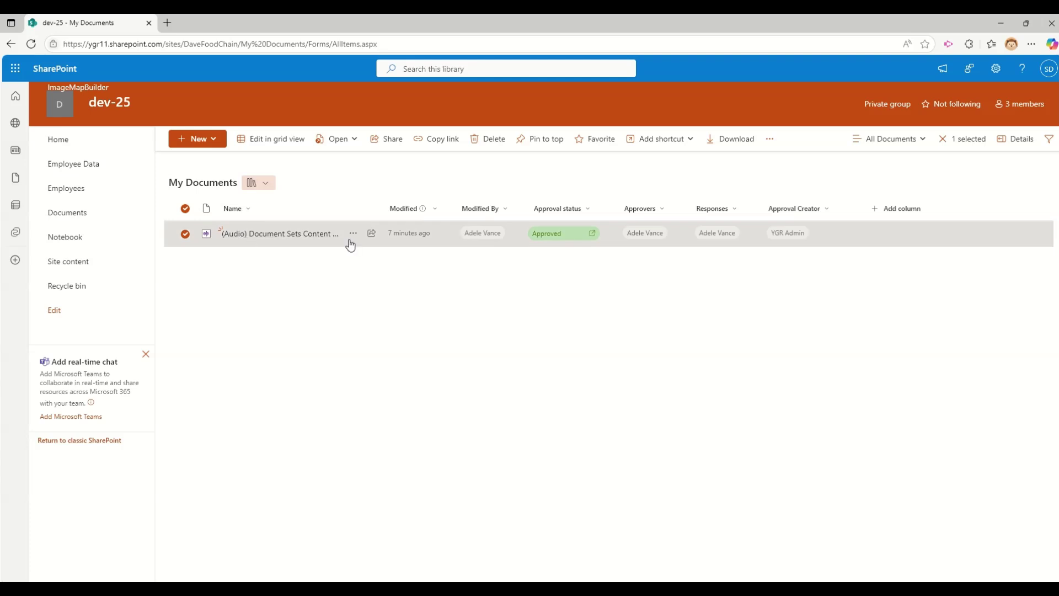
pyautogui.click(1017, 138)
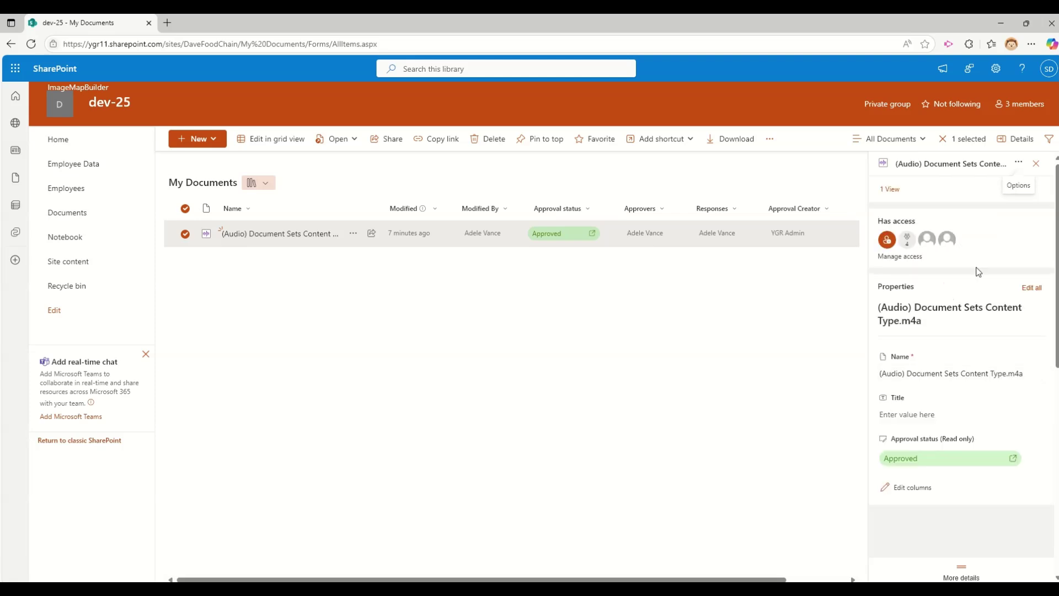
pyautogui.click(936, 411)
pyautogui.write('Test')
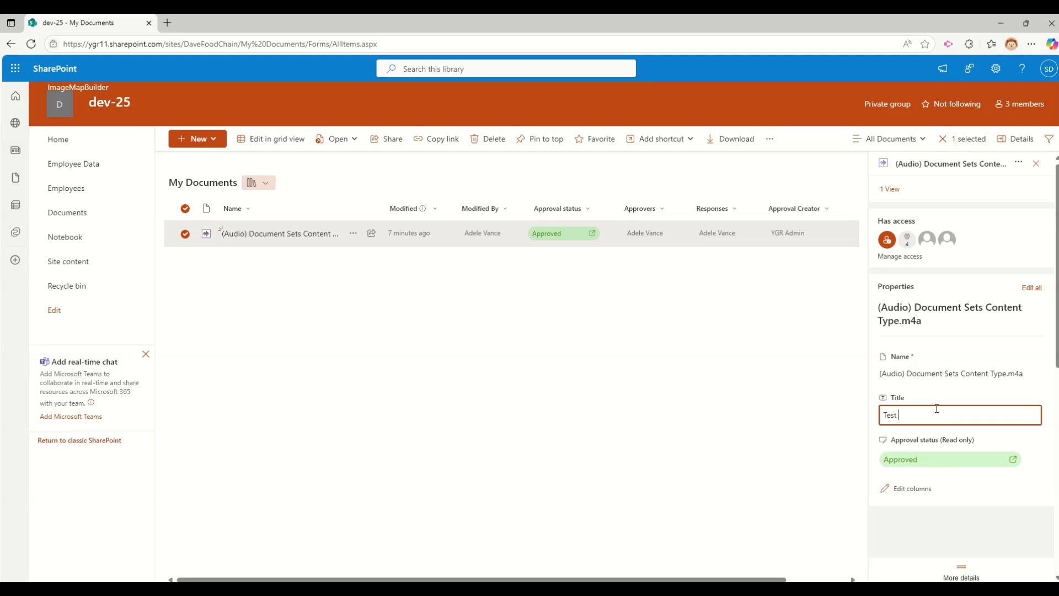
pyautogui.press('Return')
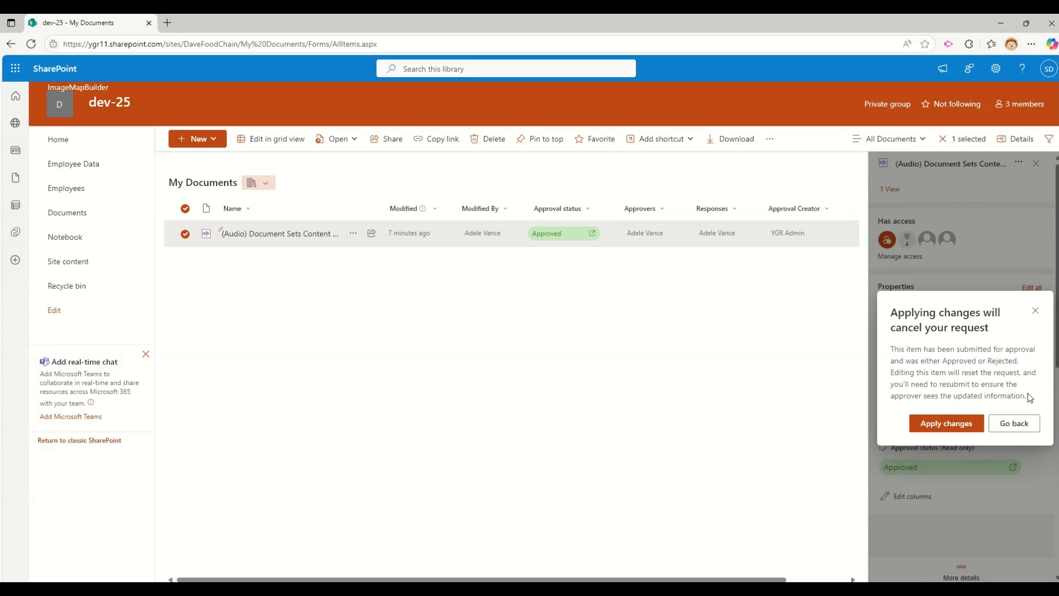
pyautogui.click(931, 428)
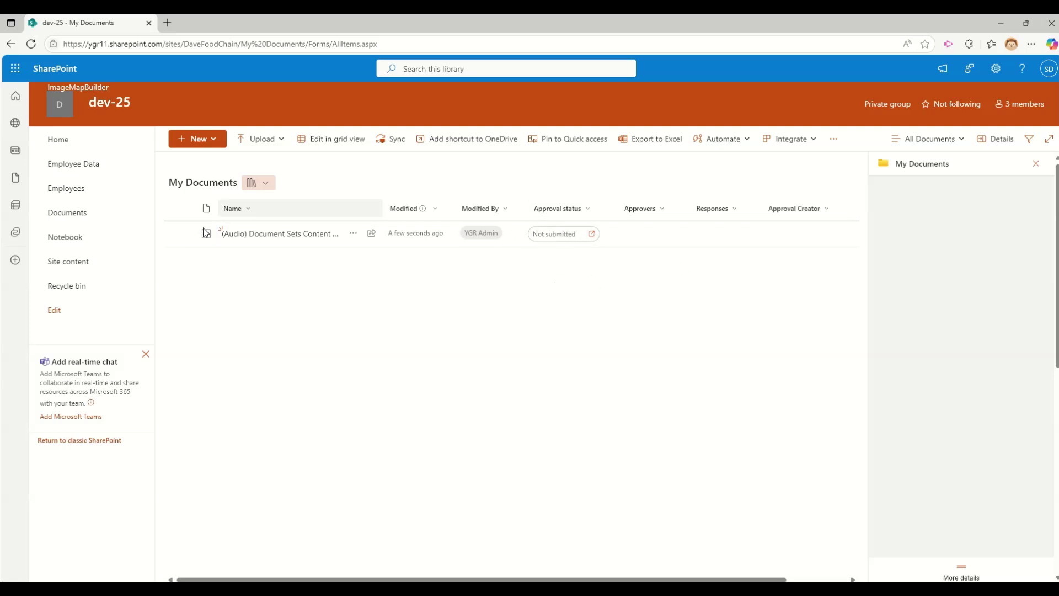
# Step: Examine the approval request form for the edited audio file and close it without submitting
pyautogui.click(184, 234)
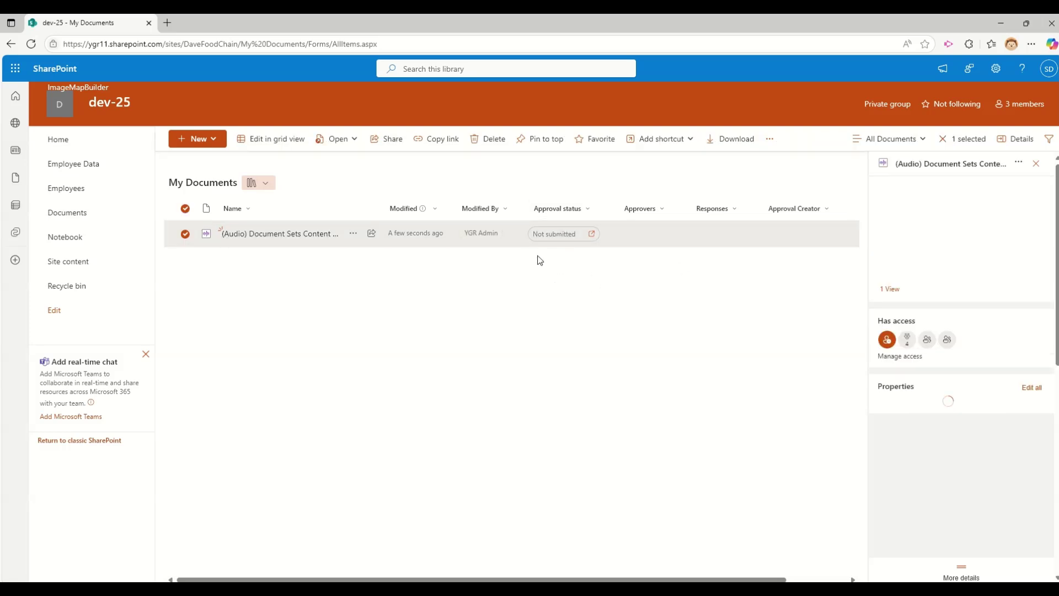
pyautogui.click(769, 139)
pyautogui.click(746, 259)
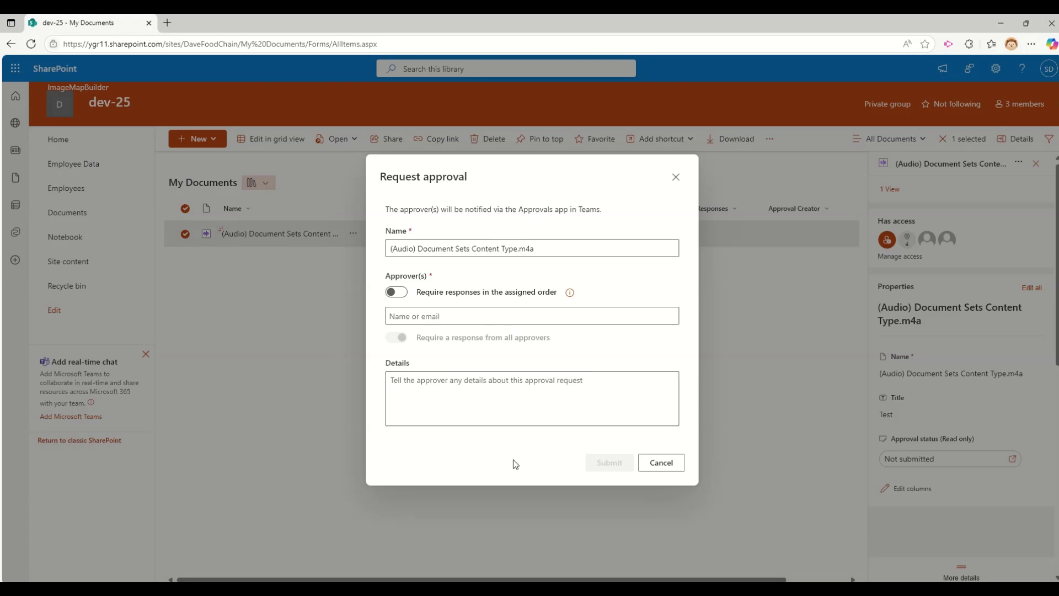
pyautogui.click(663, 461)
pyautogui.click(634, 423)
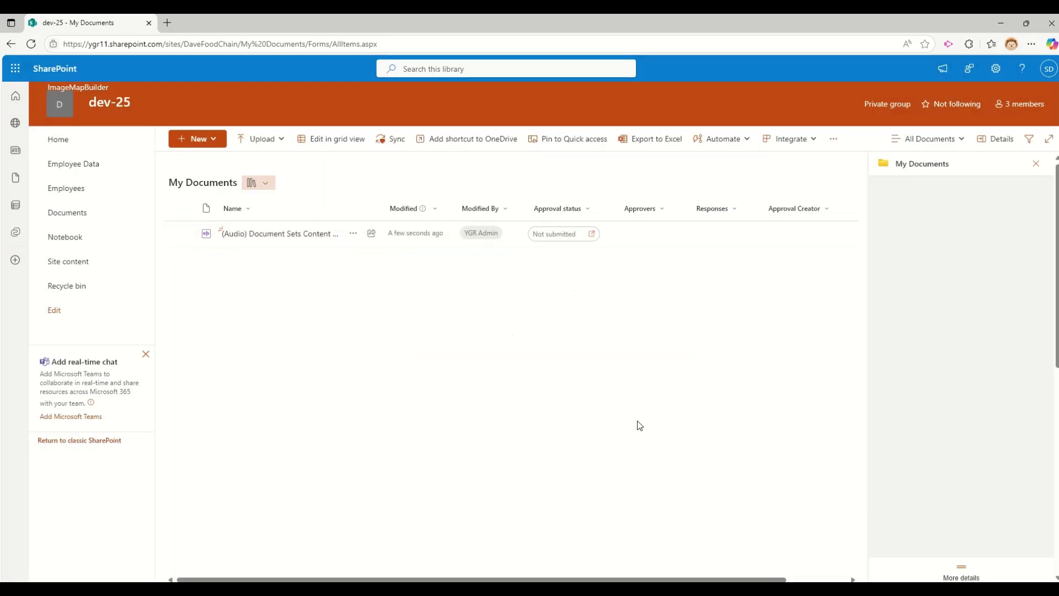